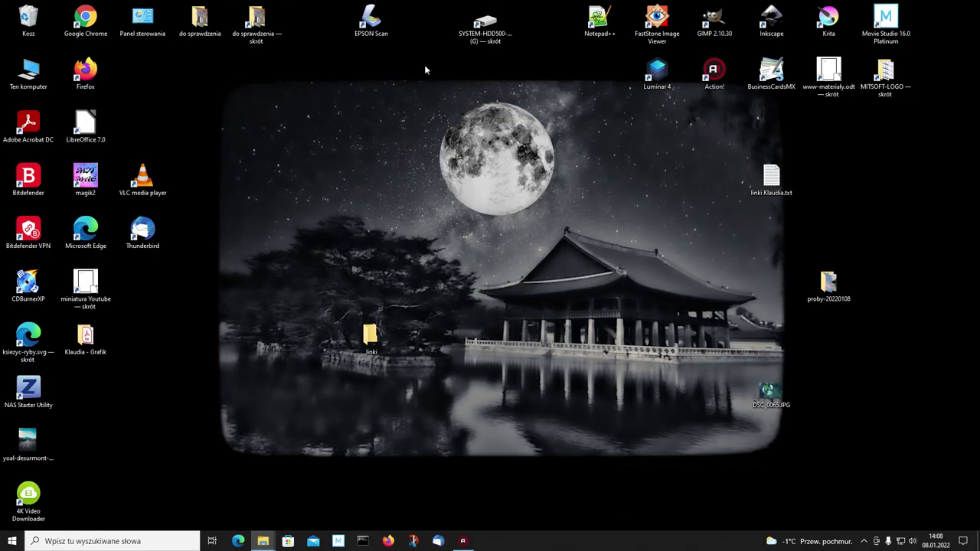
Launch GIMP 2.10.30 from its Windows desktop shortcut
click(714, 29)
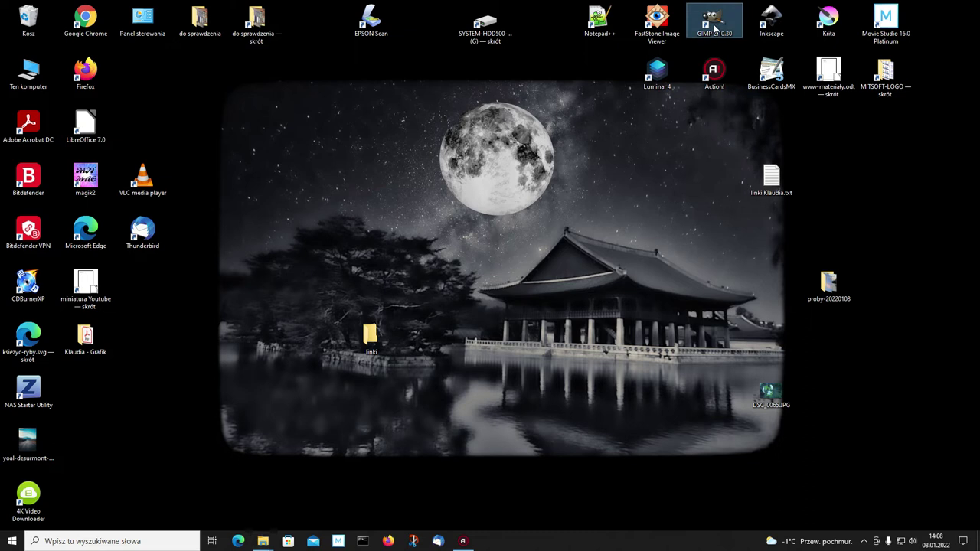
double_click(711, 27)
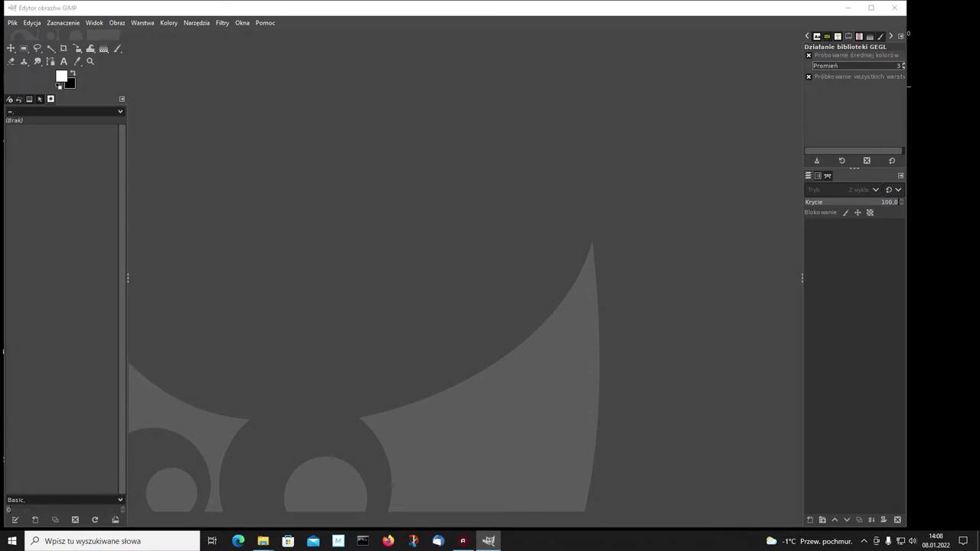
Open the poppy photo DSC_0712.JPG in GIMP and zoom to 25%
drag(968, 451, 446, 245)
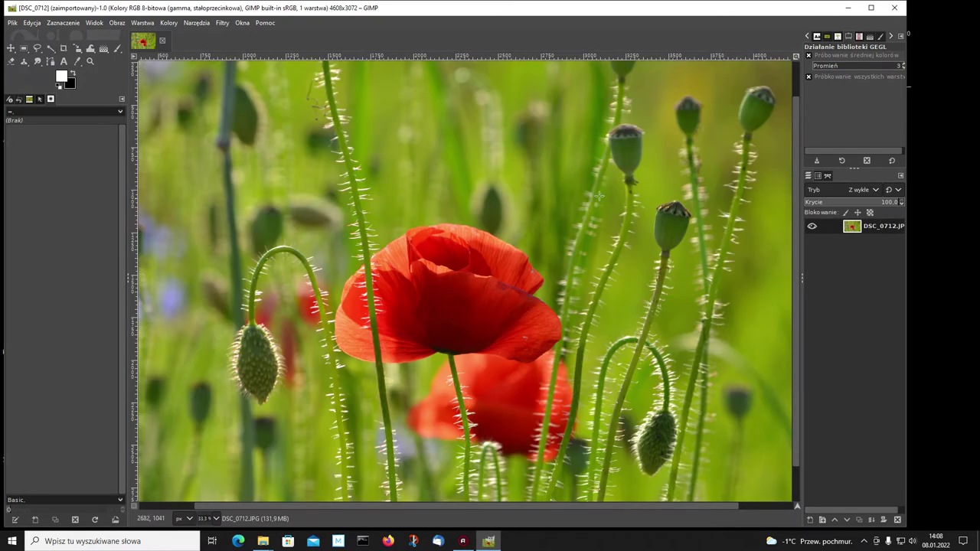
click(216, 520)
click(213, 493)
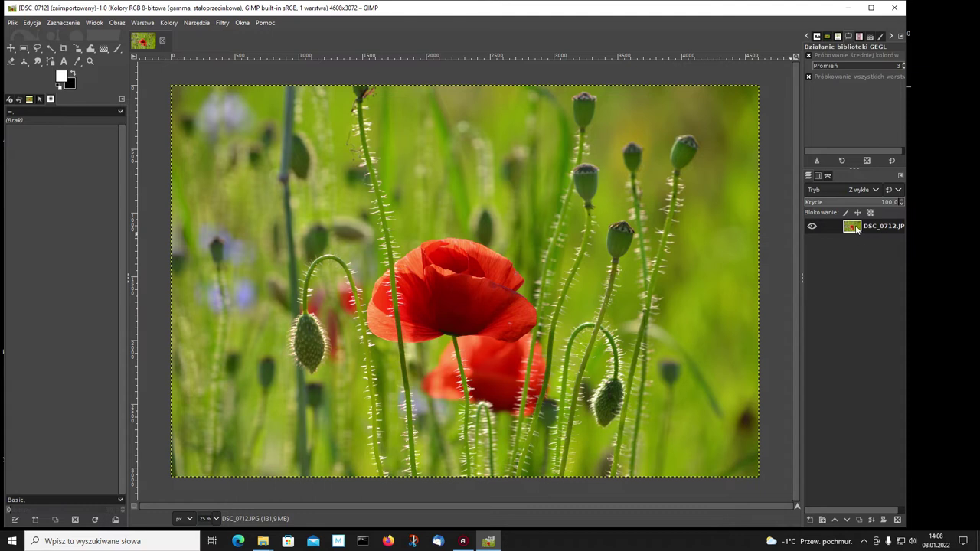
Add an alpha channel to the photo layer, duplicate it, and hide the original bottom layer
right_click(856, 229)
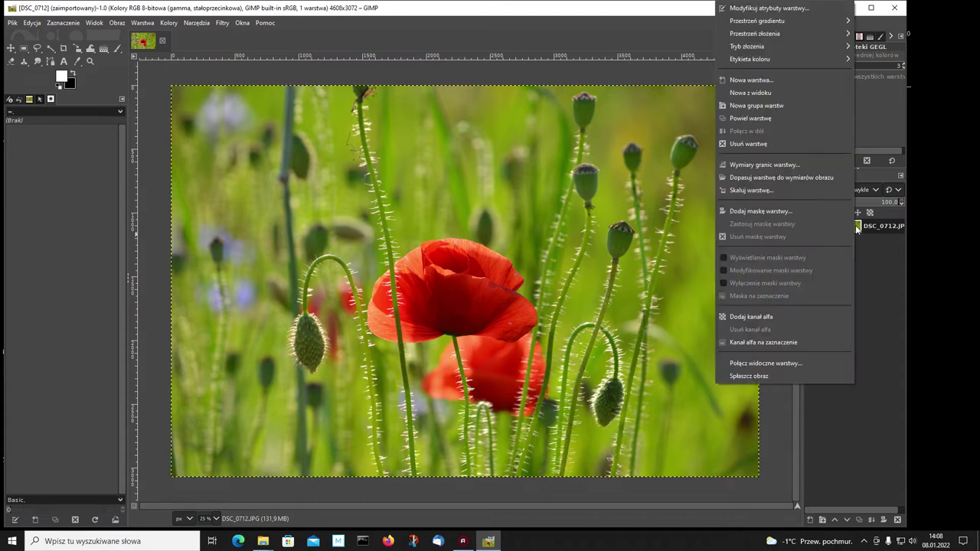
click(754, 315)
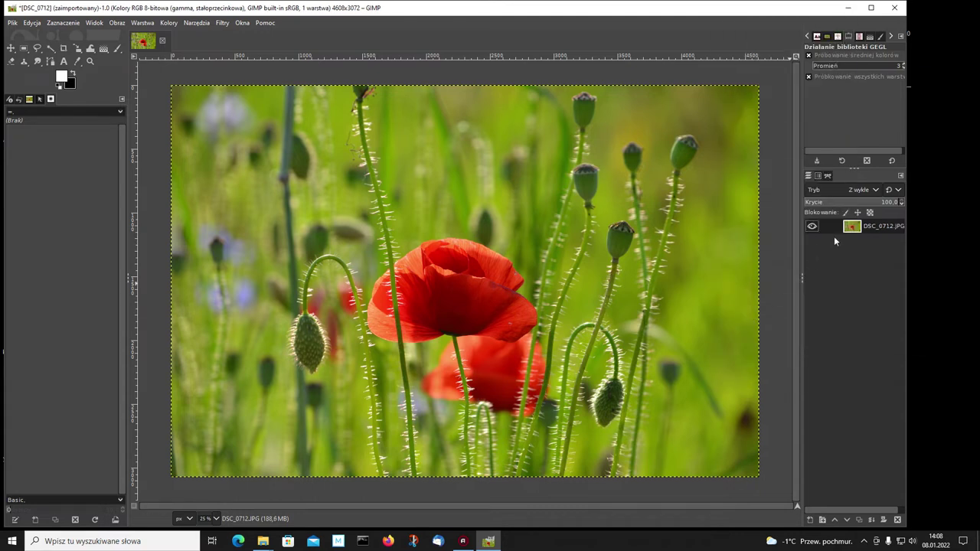
click(858, 520)
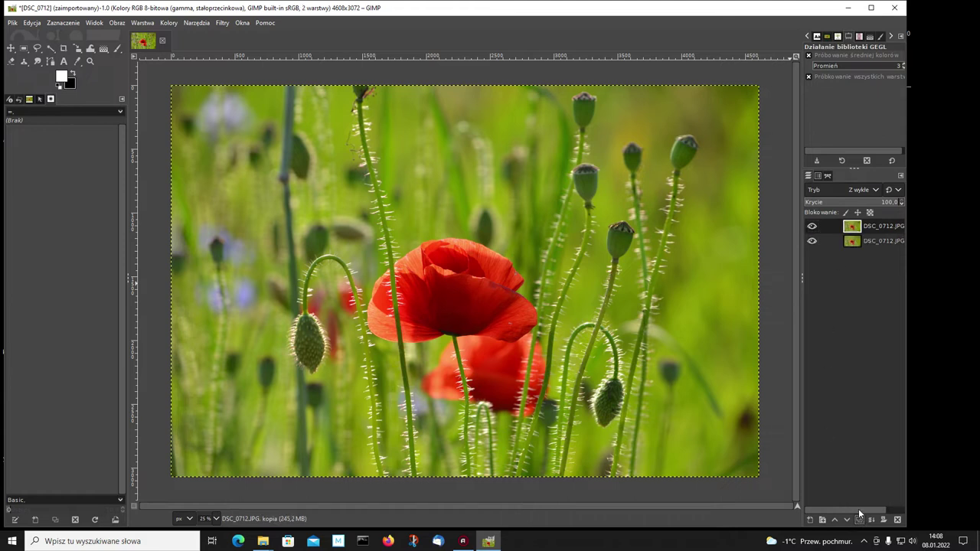
click(812, 242)
In Hue-Saturation, set the yellow and green ranges' saturation to -100
click(167, 24)
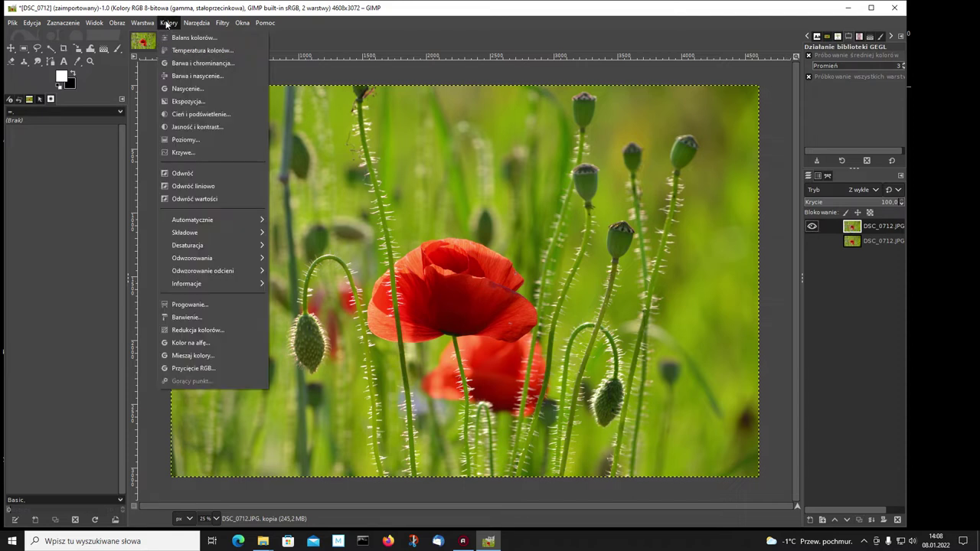
click(184, 77)
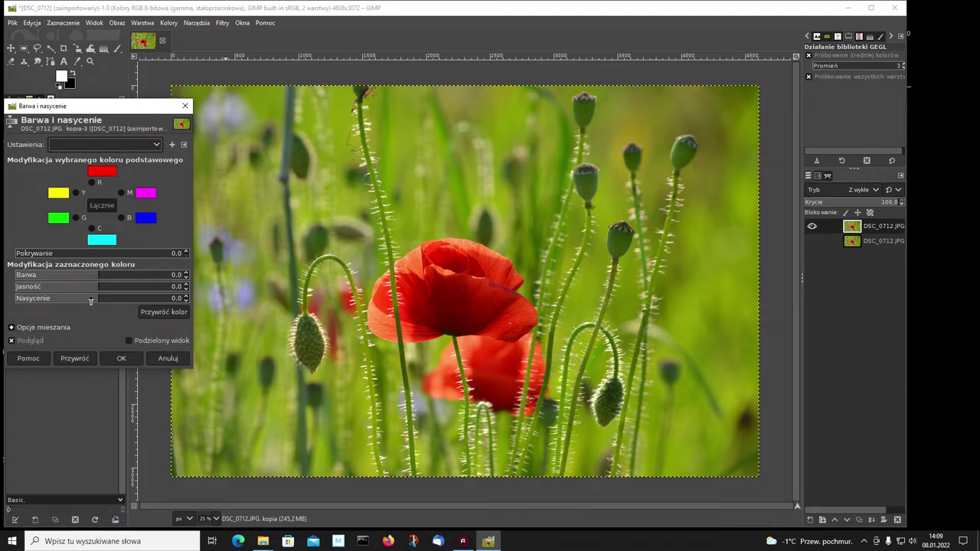
click(76, 193)
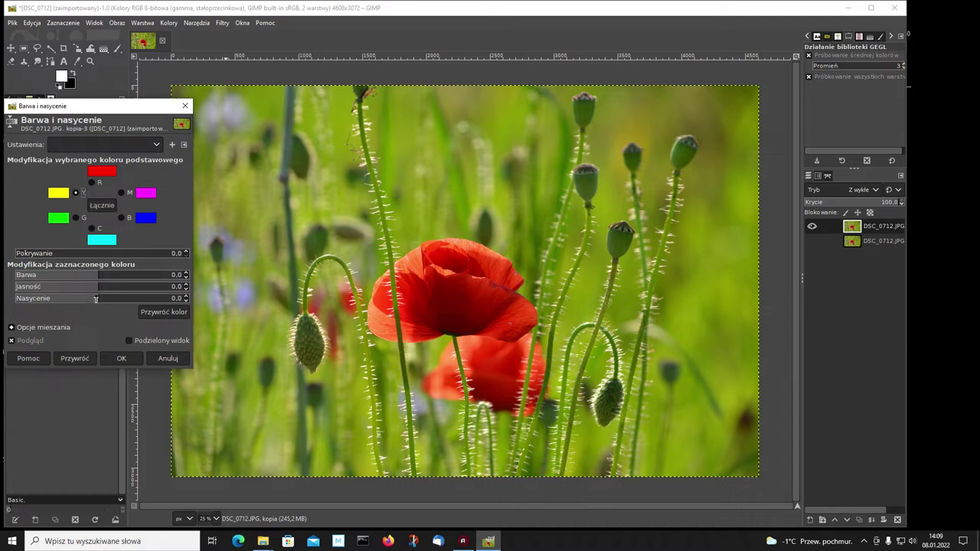
drag(96, 298, 4, 299)
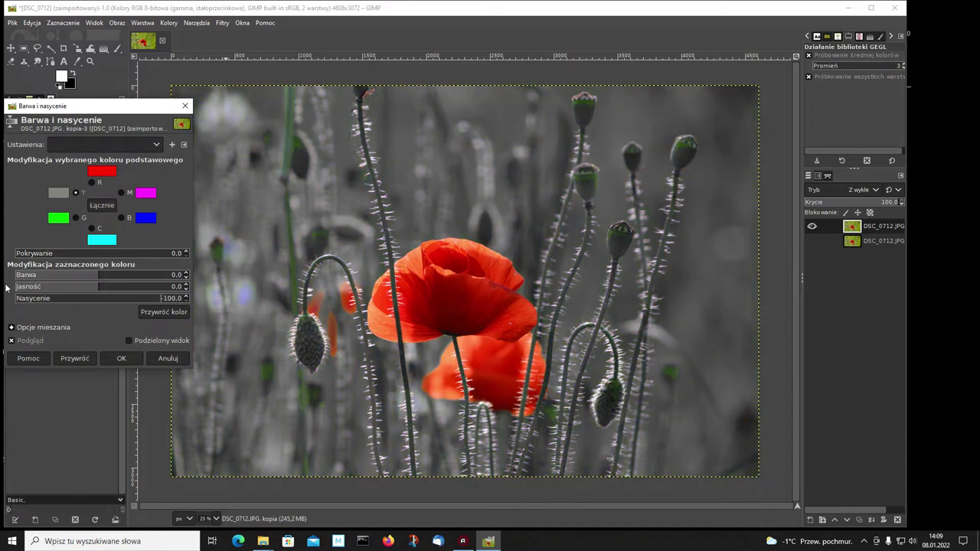
click(76, 218)
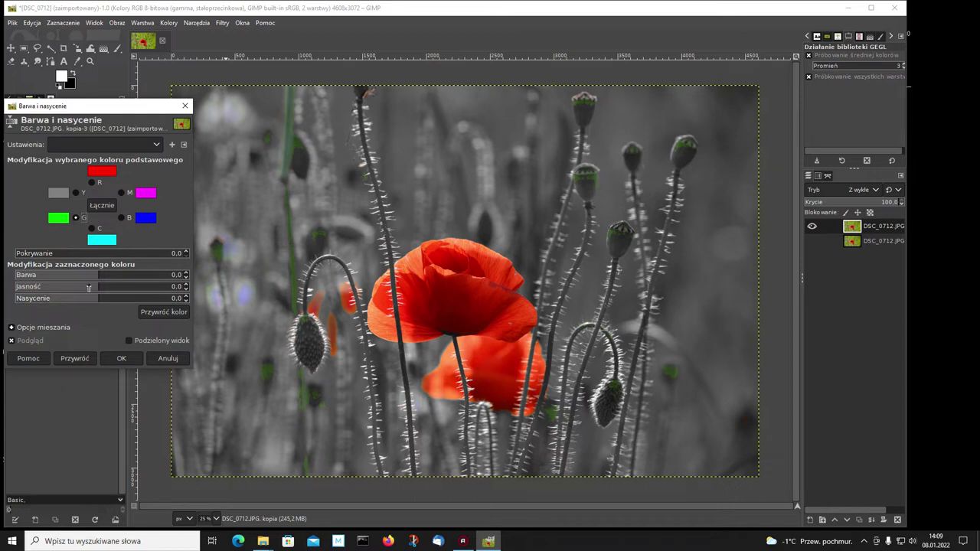
drag(96, 298, 6, 299)
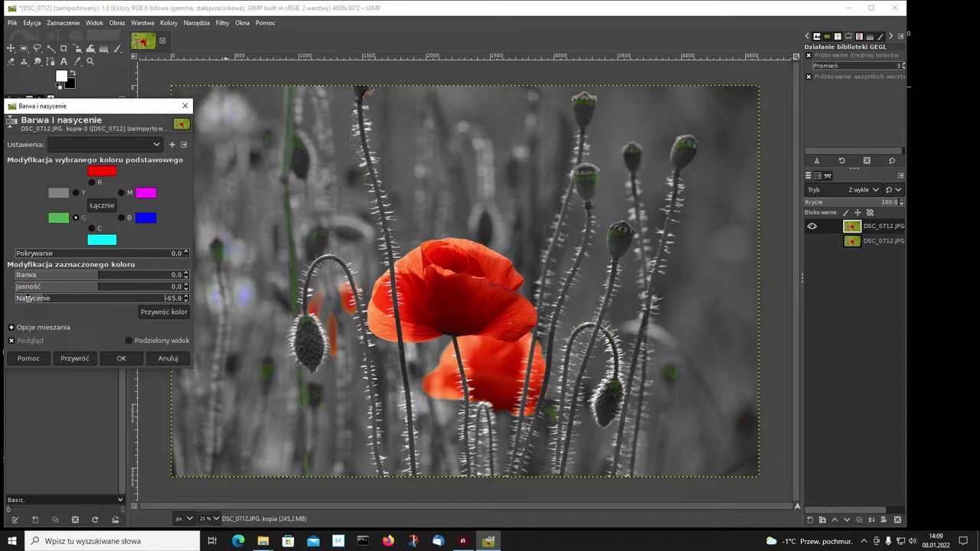
Set cyan, blue and magenta saturation to -100 and apply the adjustment
click(92, 228)
drag(97, 297, 5, 300)
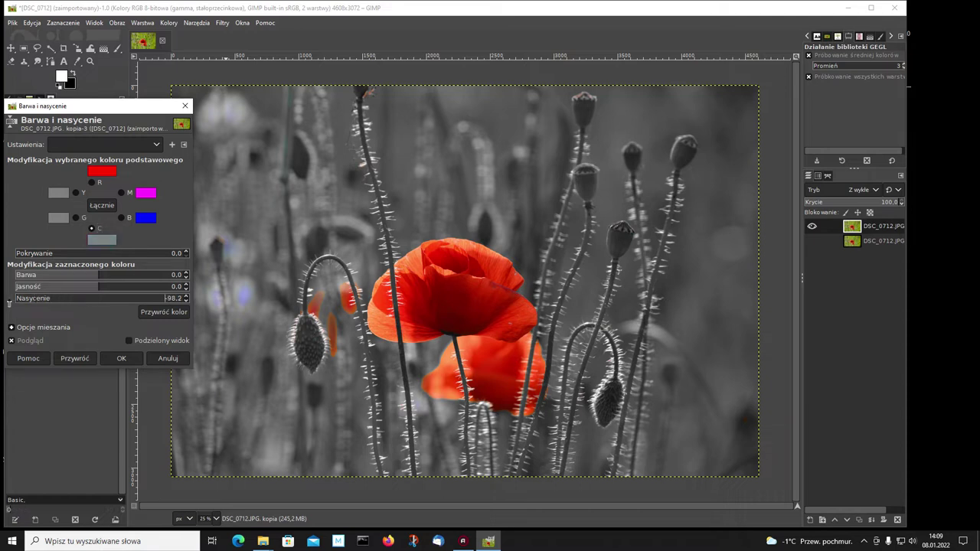
click(120, 218)
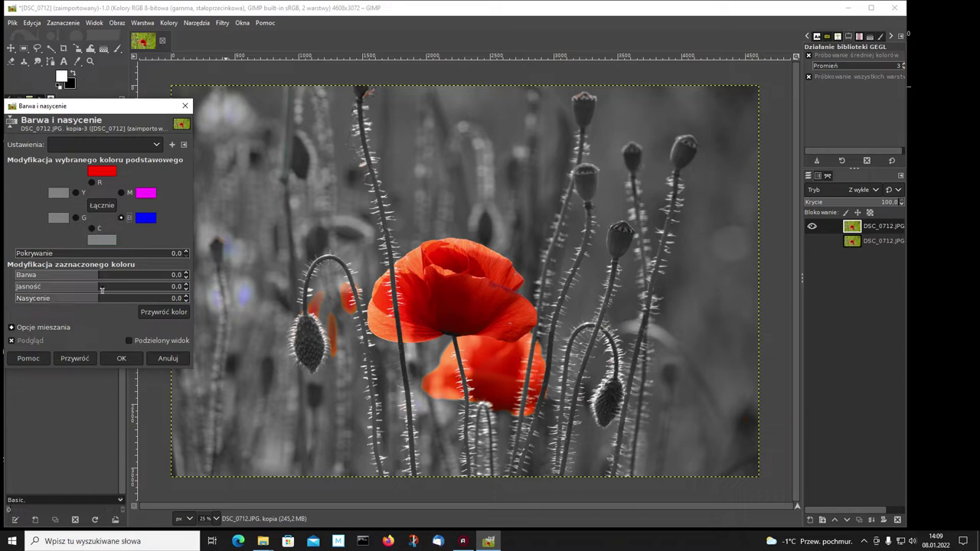
drag(96, 297, 8, 300)
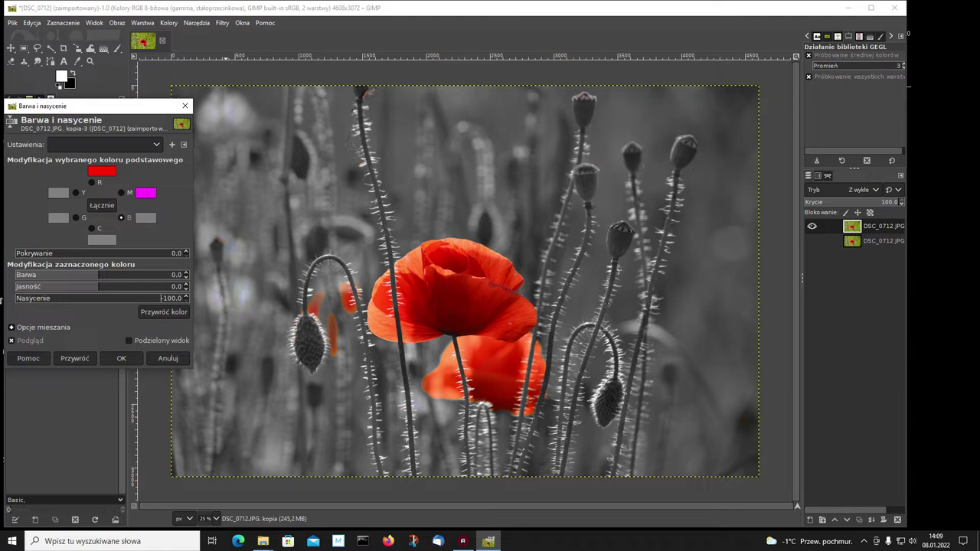
click(121, 193)
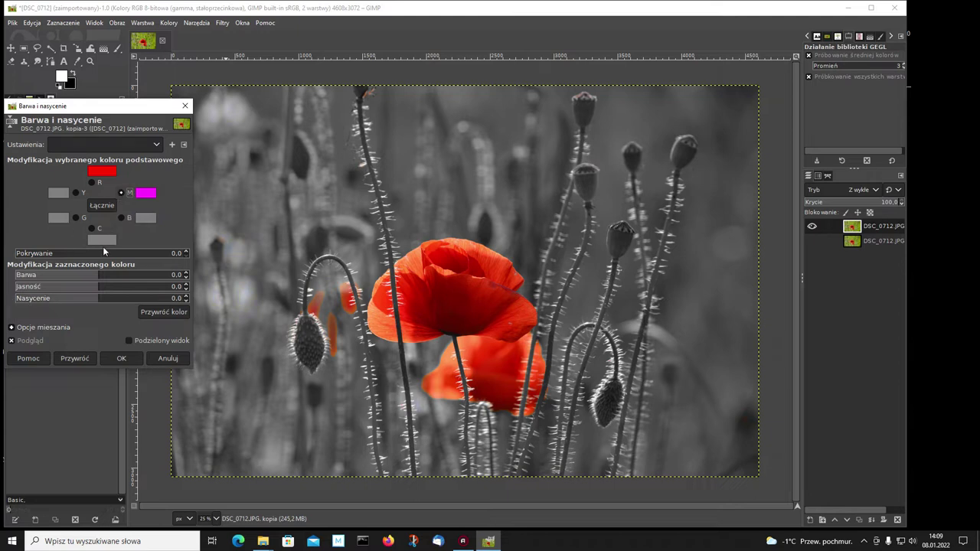
drag(97, 298, 5, 301)
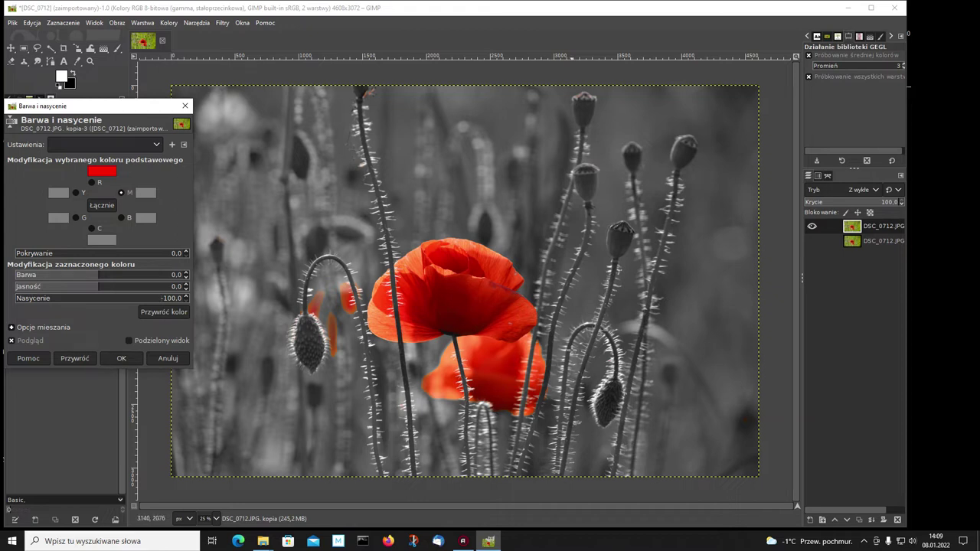
click(122, 359)
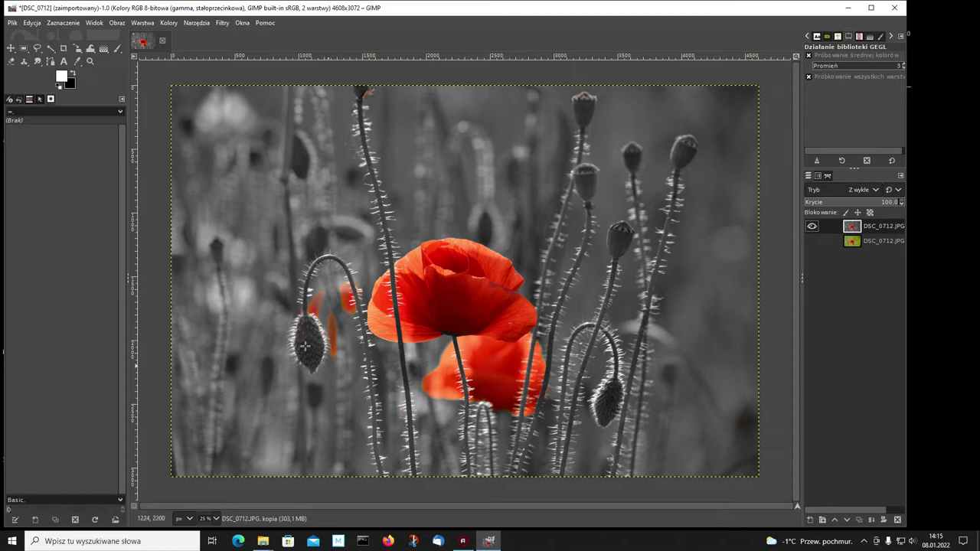
Free-select the leftover red area around the left poppy bud
click(37, 48)
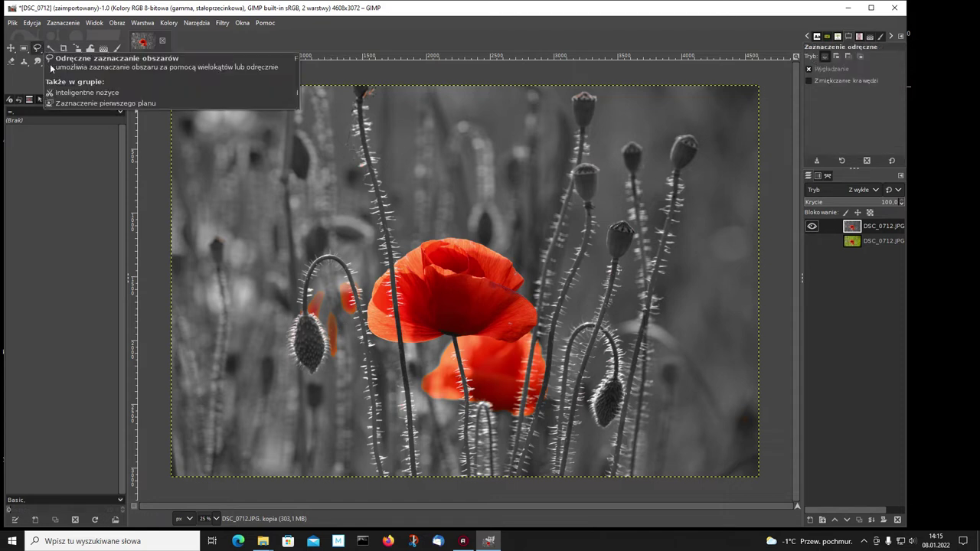
mouse_move(301, 245)
mouse_down()
mouse_move(360, 339)
mouse_move(378, 314)
mouse_move(366, 261)
mouse_move(307, 242)
mouse_up()
click(302, 246)
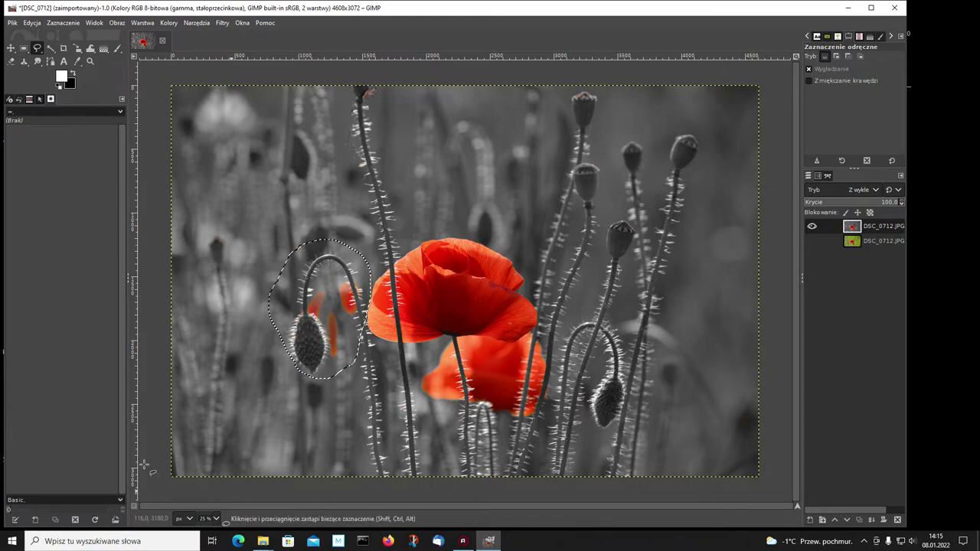
Set the red range's saturation to -100 in Hue-Saturation for that selection
click(169, 22)
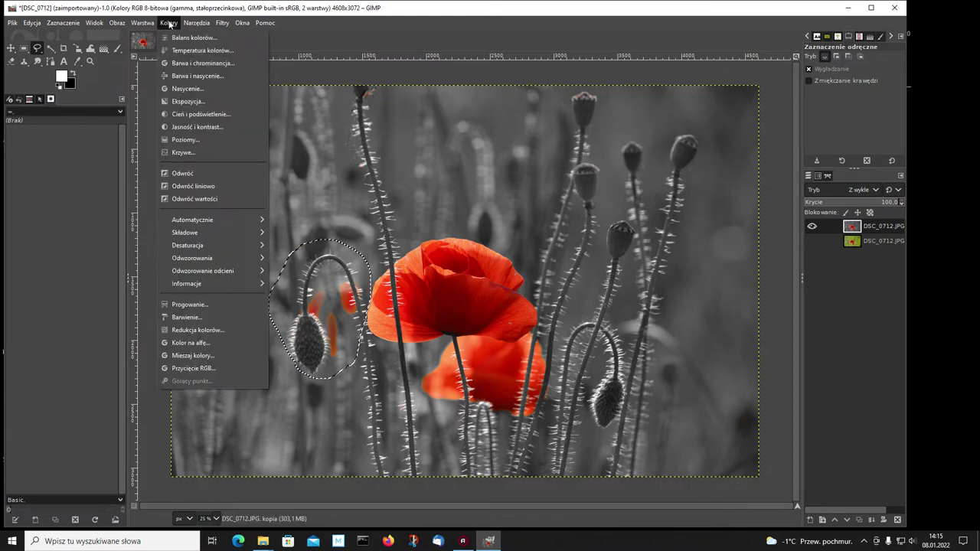
click(181, 77)
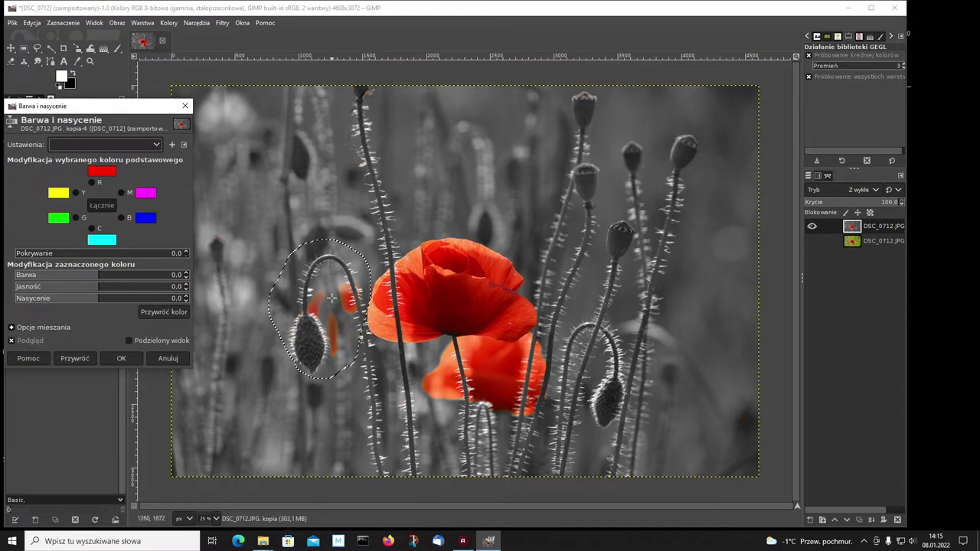
click(92, 182)
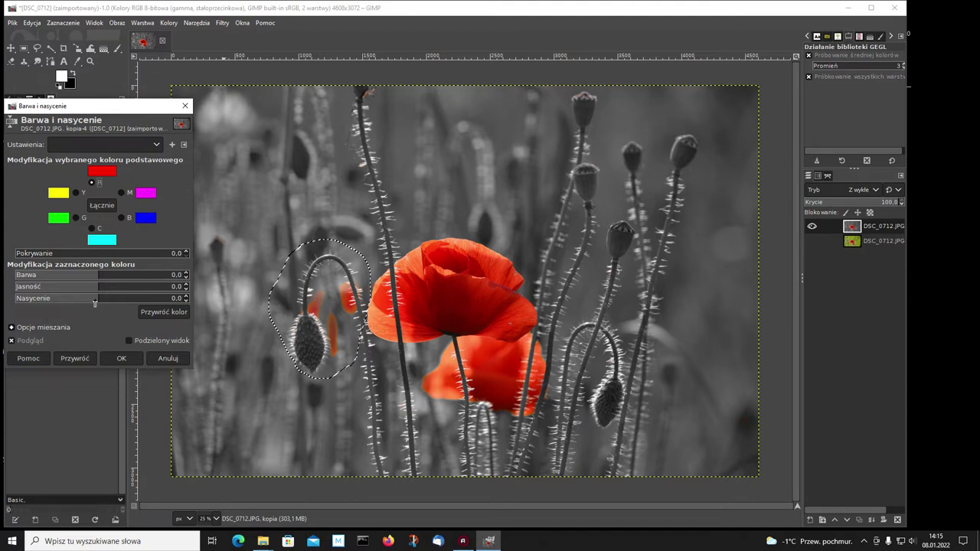
drag(99, 299, 96, 299)
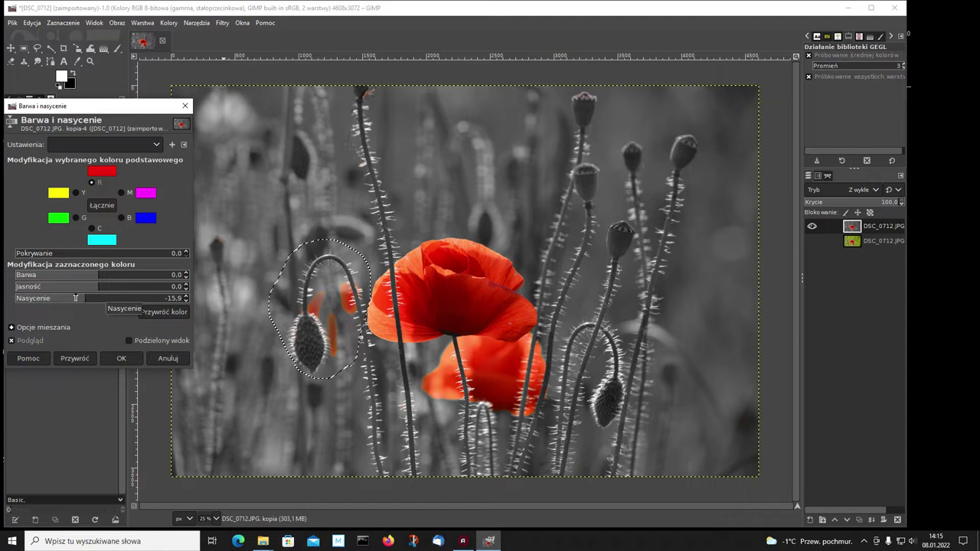
drag(96, 298, 1, 300)
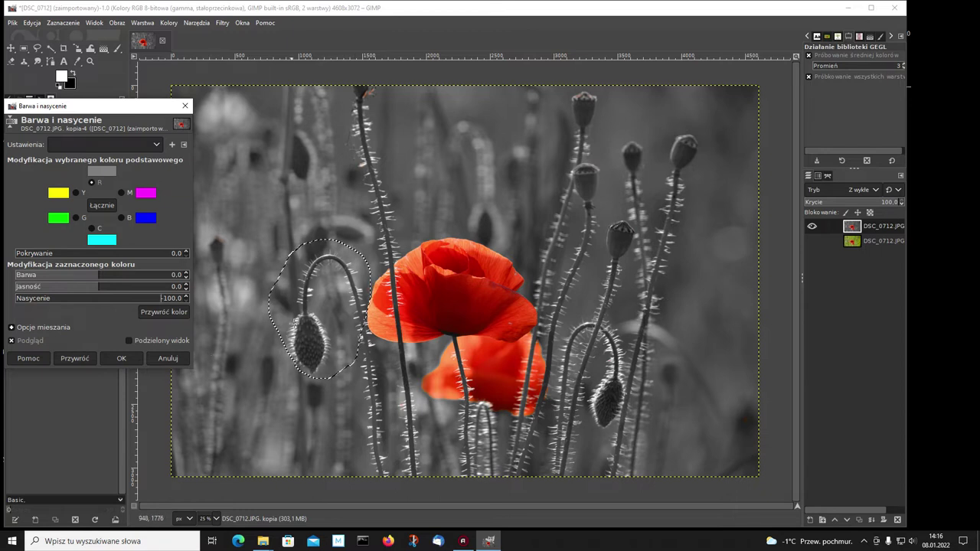
click(135, 363)
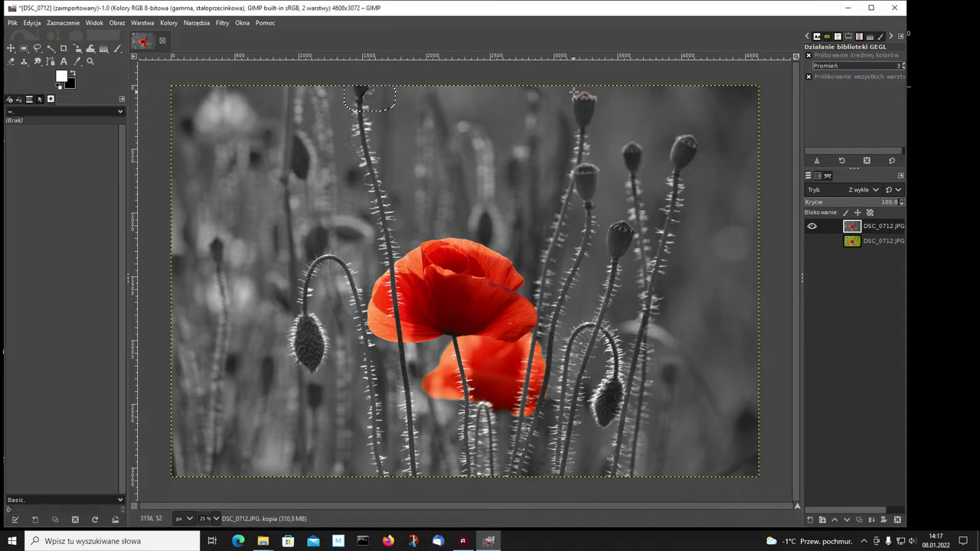
Free-select the reddish poppy buds at the upper right
click(37, 48)
mouse_move(555, 93)
mouse_down()
mouse_move(585, 257)
mouse_move(640, 300)
mouse_move(604, 362)
mouse_move(691, 276)
mouse_move(711, 123)
mouse_move(569, 92)
mouse_up()
key(Return)
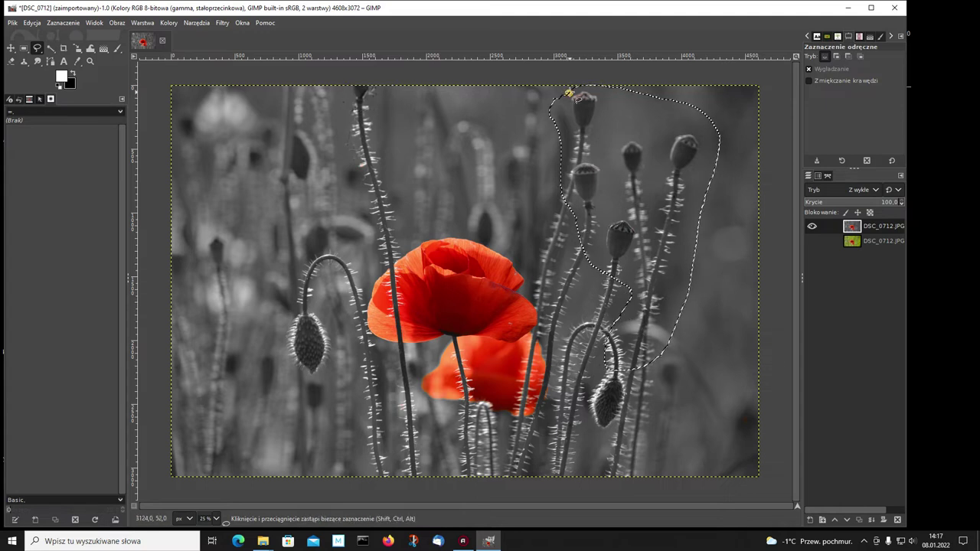
Desaturate the reds in the bud selection to -100 with Hue-Saturation
click(169, 24)
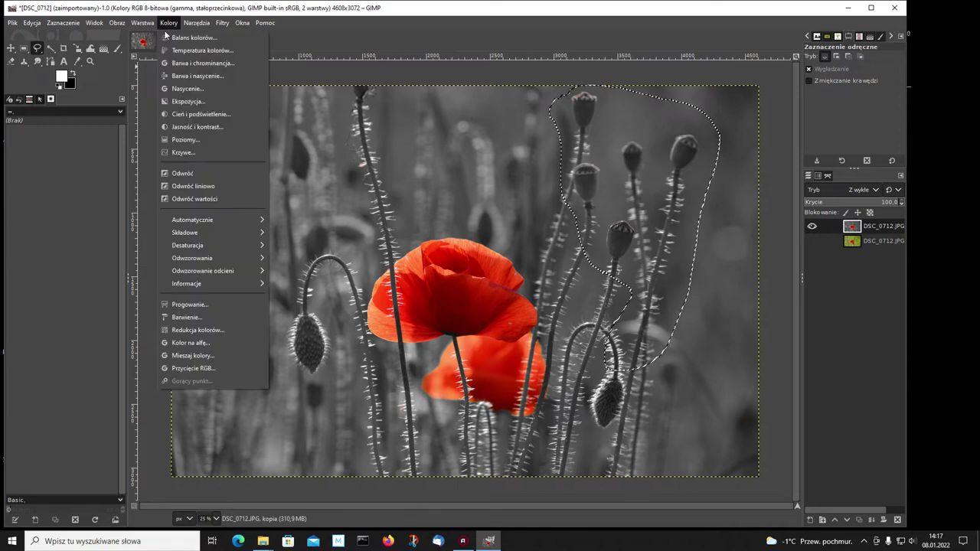
click(182, 75)
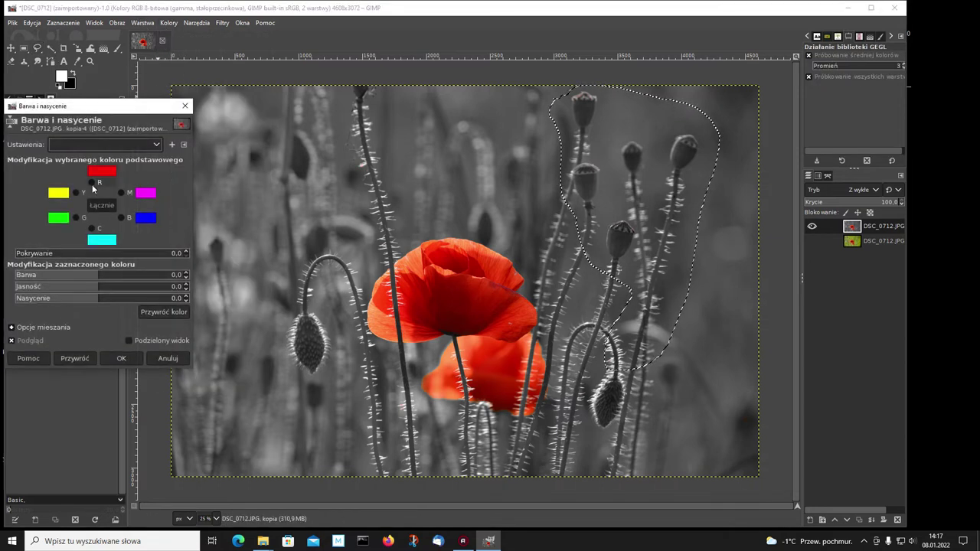
click(91, 183)
drag(97, 298, 16, 299)
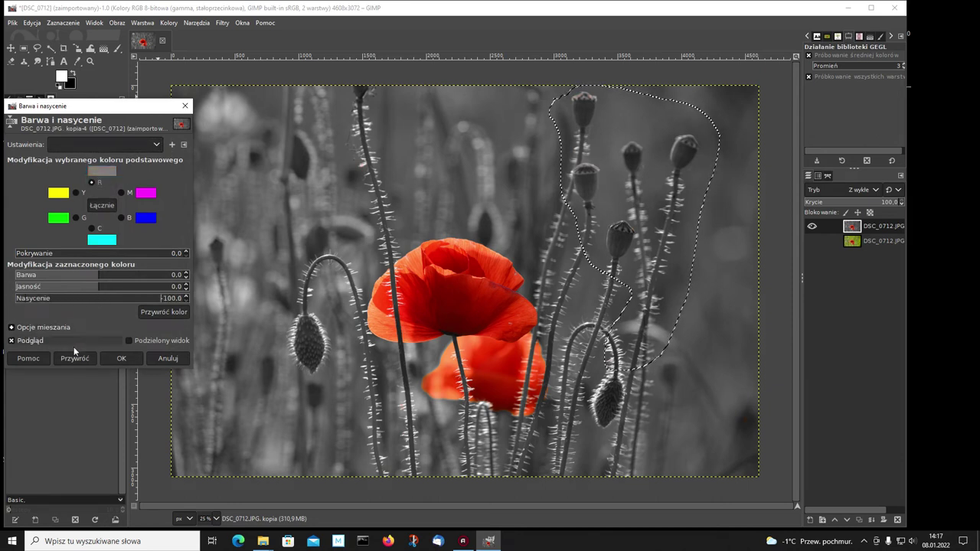
click(118, 360)
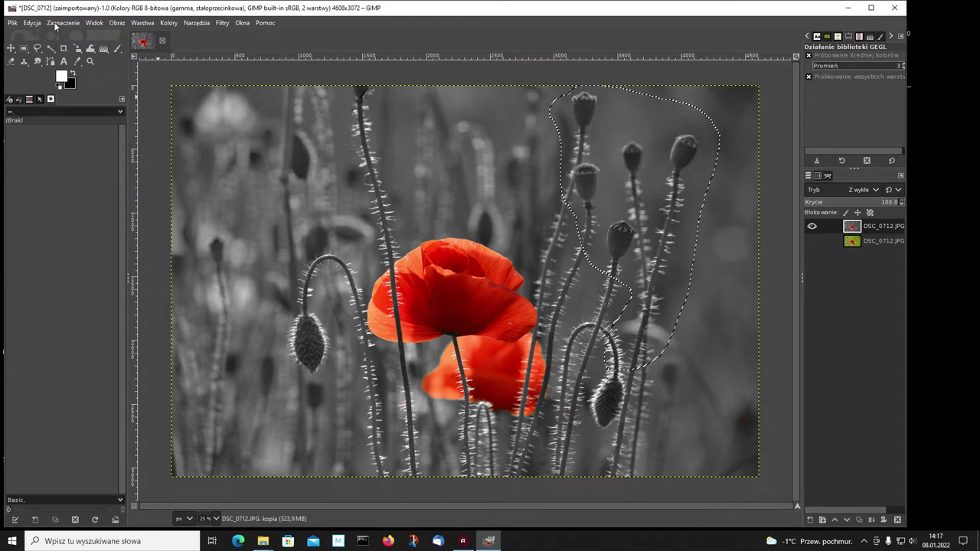
Remove the bud selection with Select > None and bring up the File menu
click(58, 22)
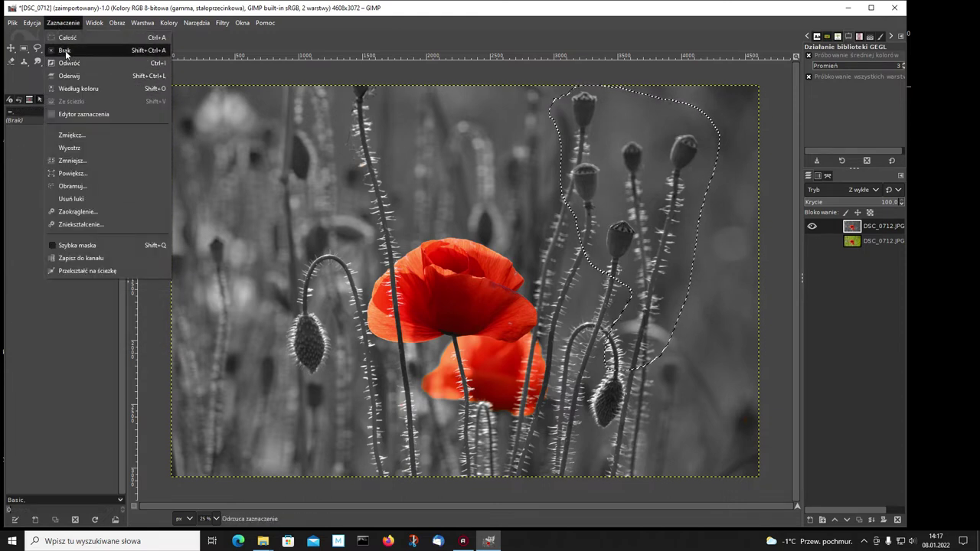
click(65, 50)
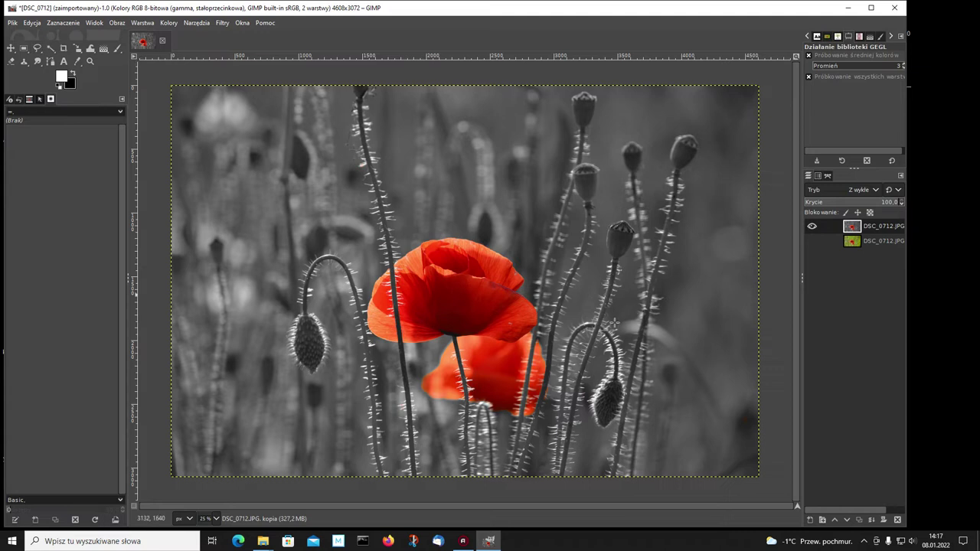
click(12, 23)
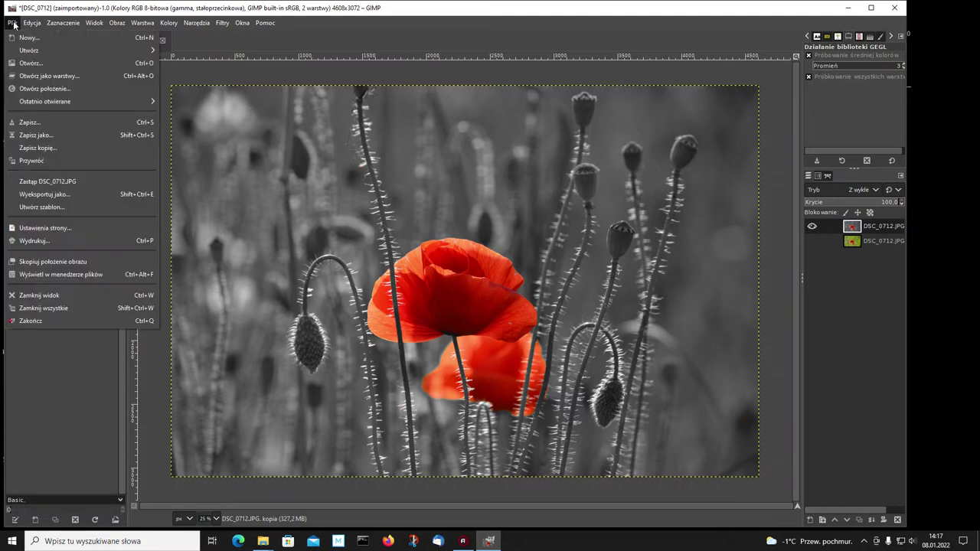
Export the image as DSC_0712-maki.JPG into proby-20220108 at JPEG quality 98
click(56, 196)
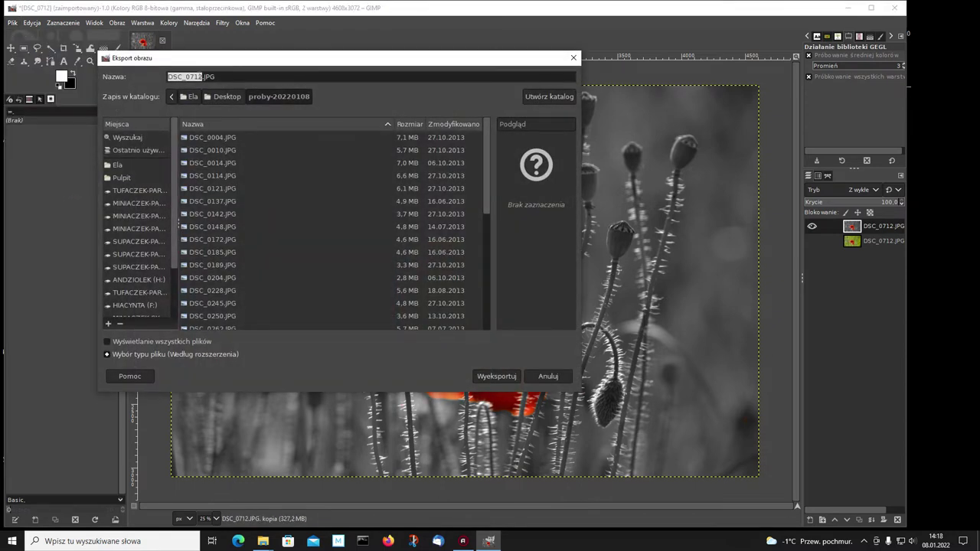
click(191, 76)
text(-)
text(maki)
click(496, 377)
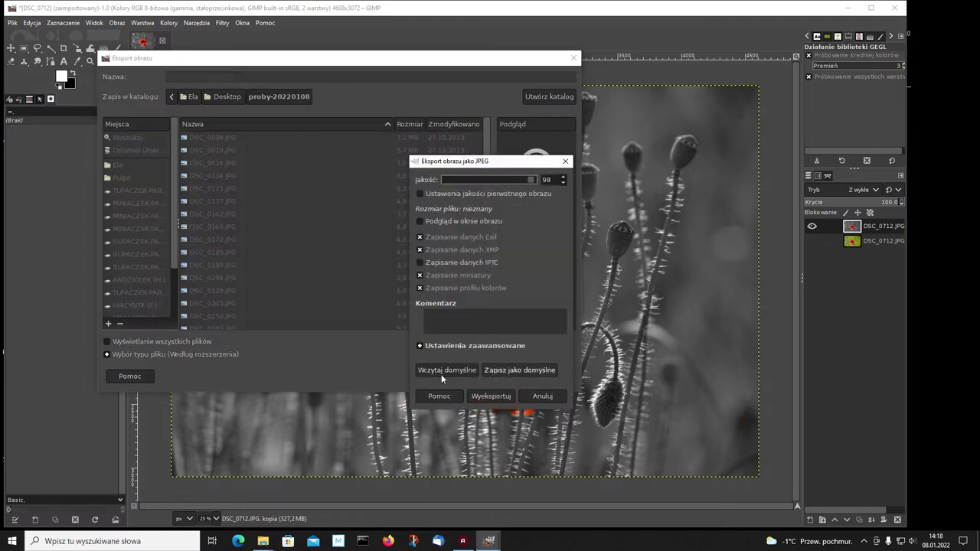
click(478, 394)
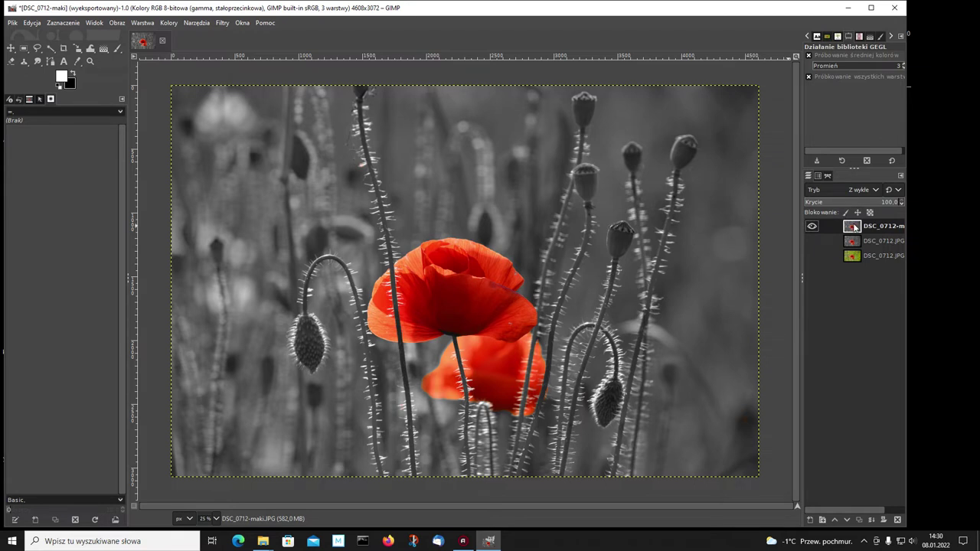
click(169, 23)
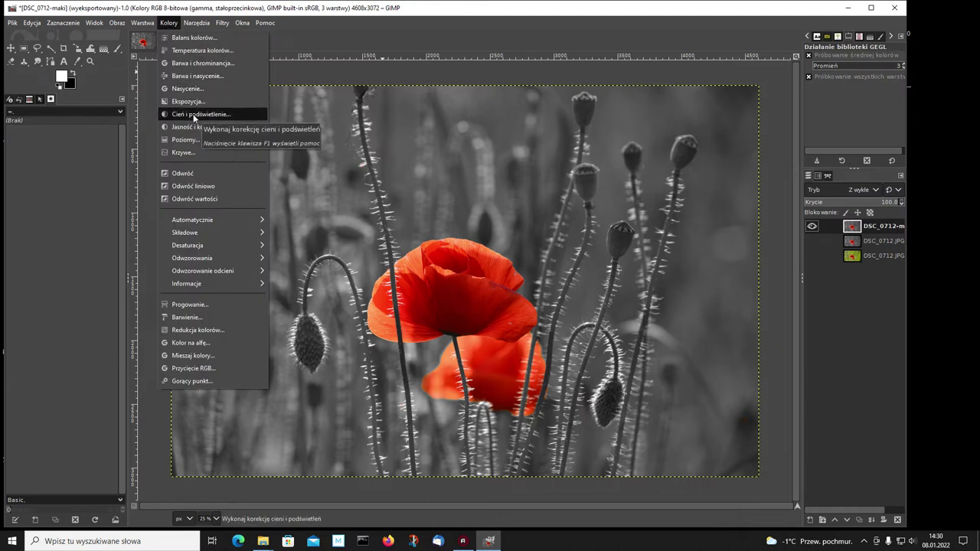
click(195, 115)
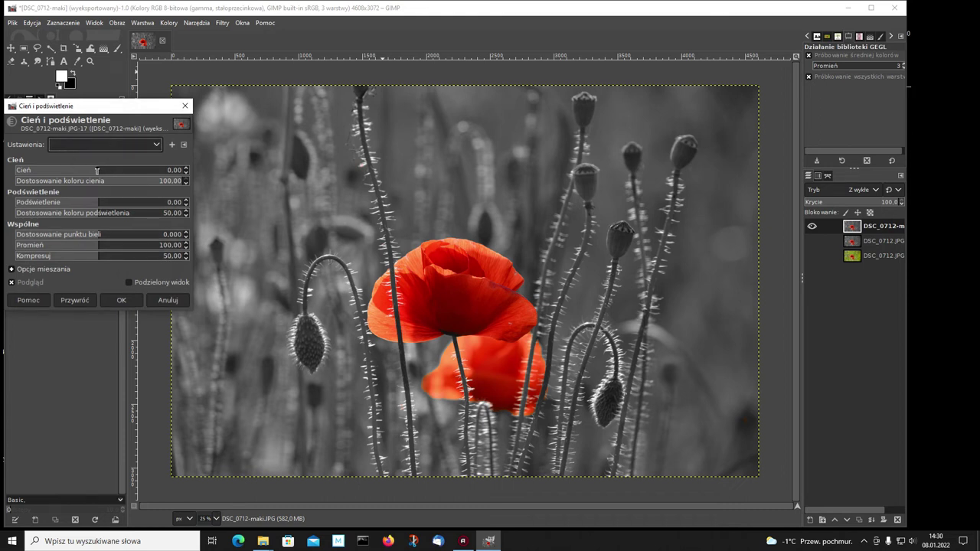
drag(98, 170, 40, 171)
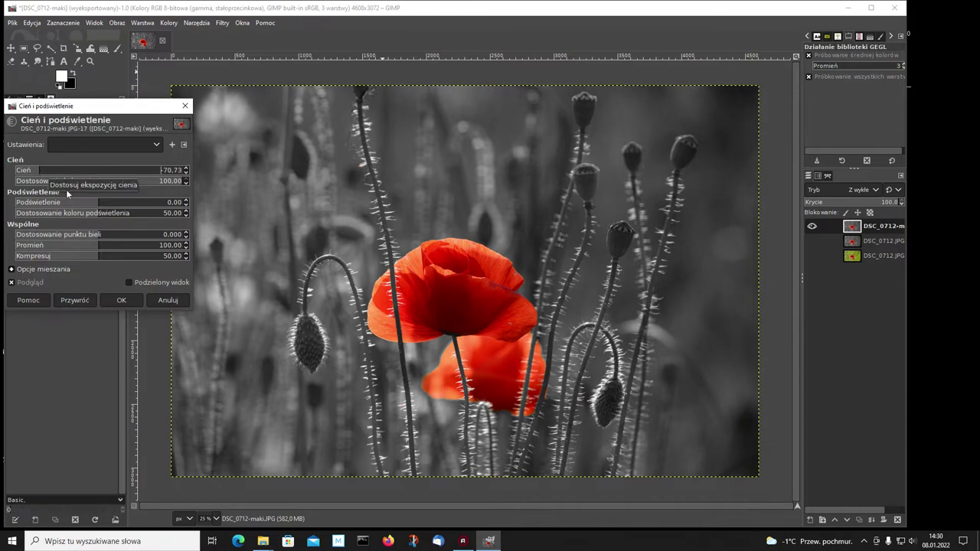
drag(96, 204, 149, 208)
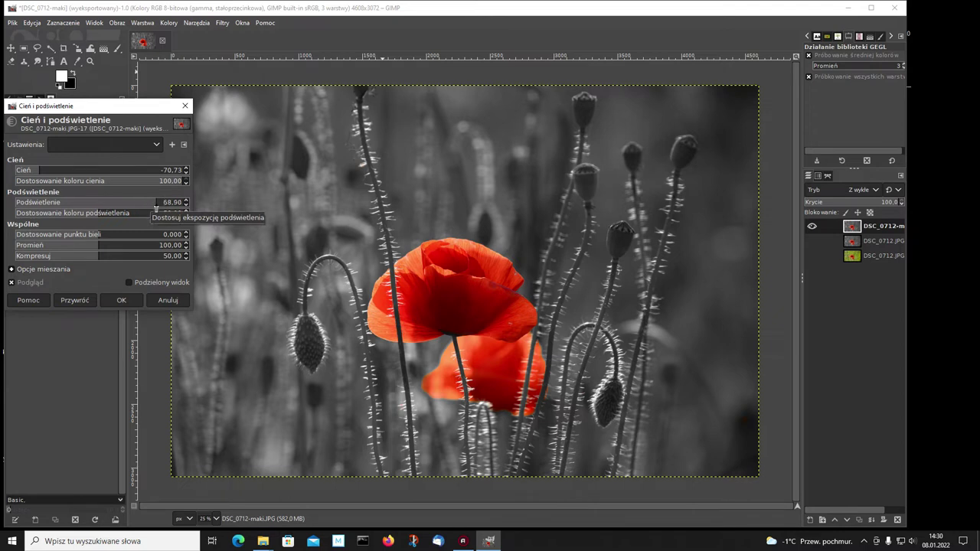
click(167, 301)
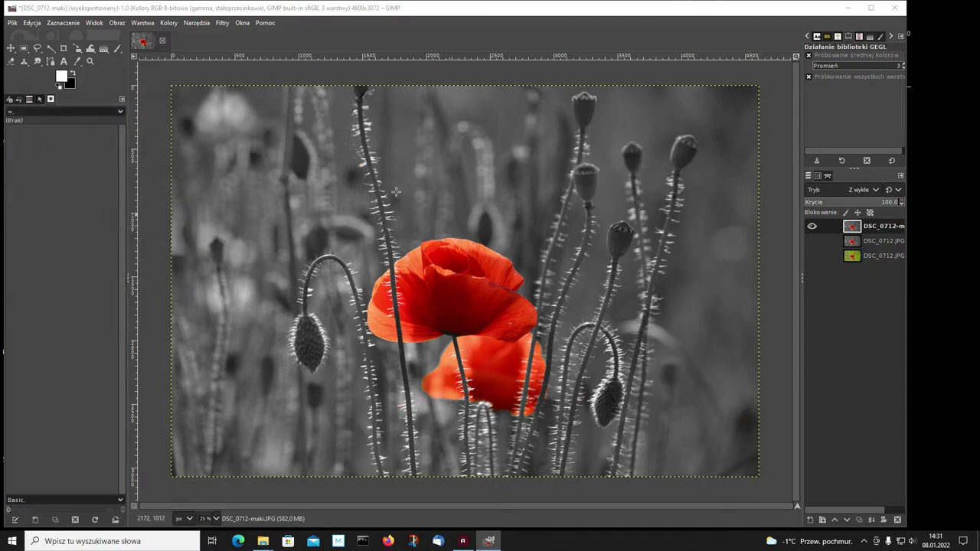
Raise the Exposure black level to about 0.027 to deepen the blacks
click(168, 24)
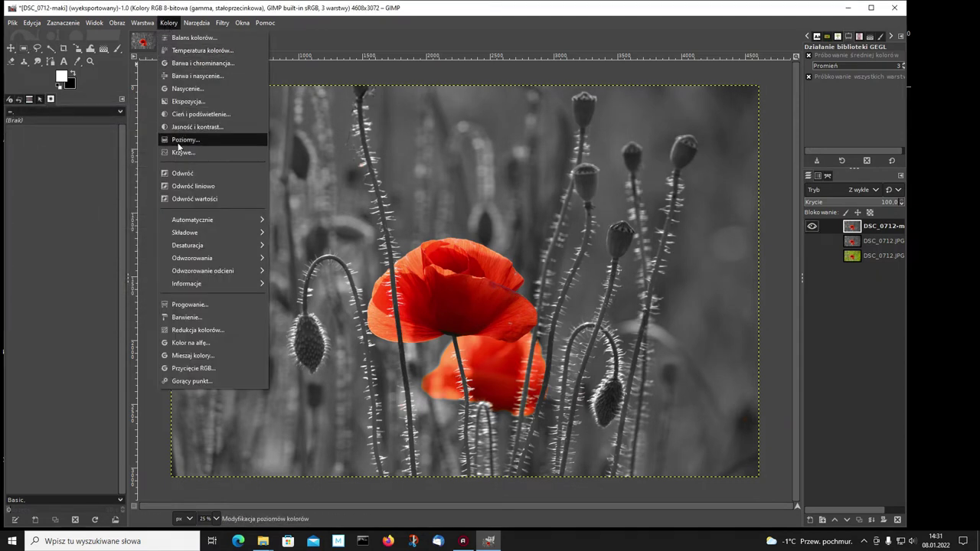
click(177, 103)
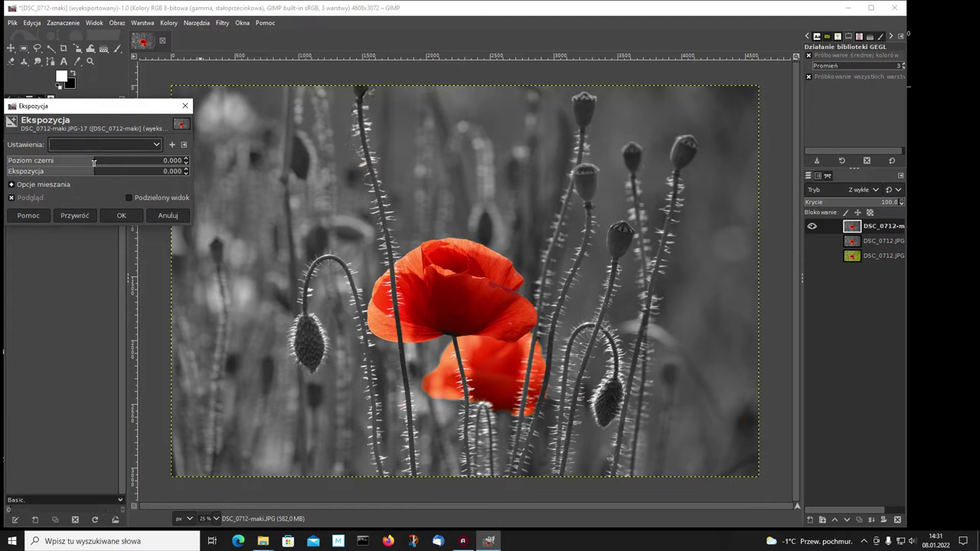
drag(93, 162, 117, 162)
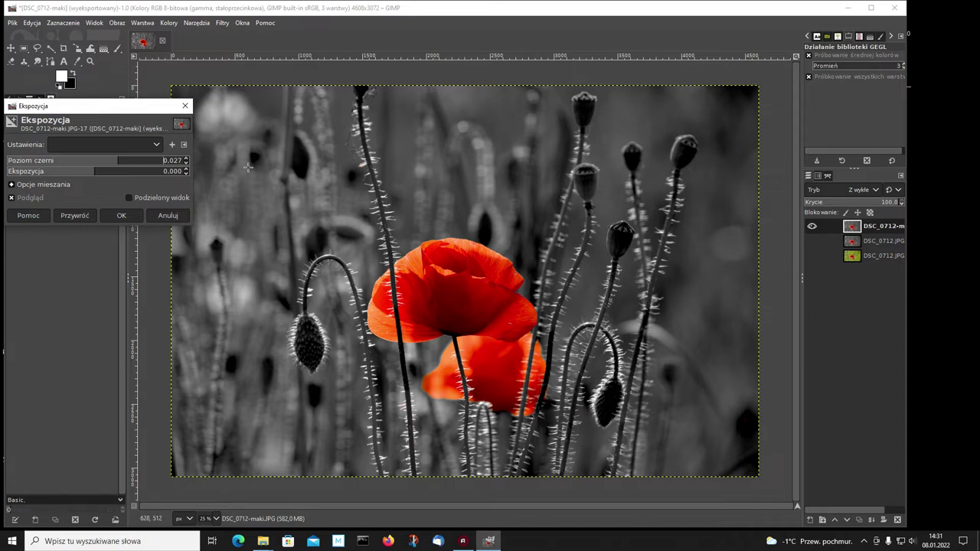
click(121, 217)
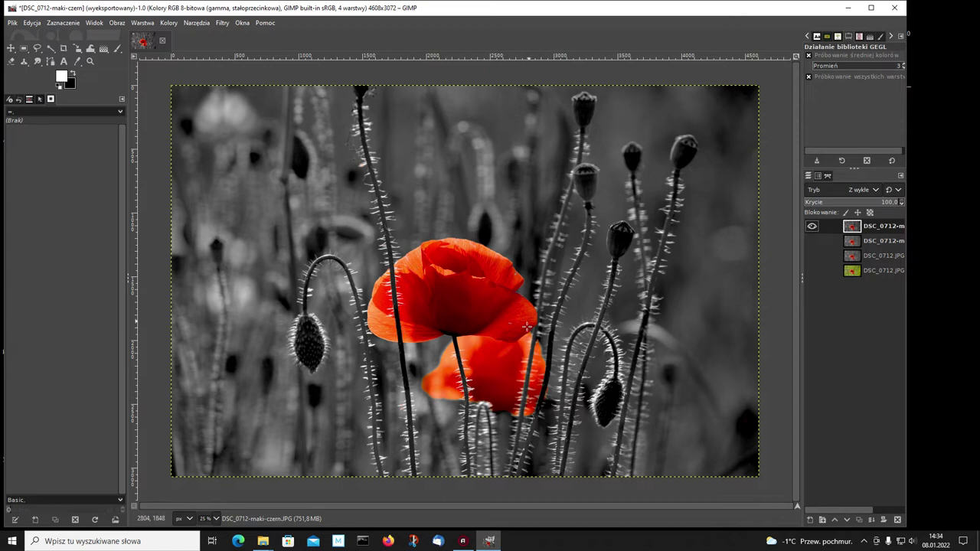
In Hue-Chroma, set the hue to -136.05 to recolour the poppies blue
click(172, 25)
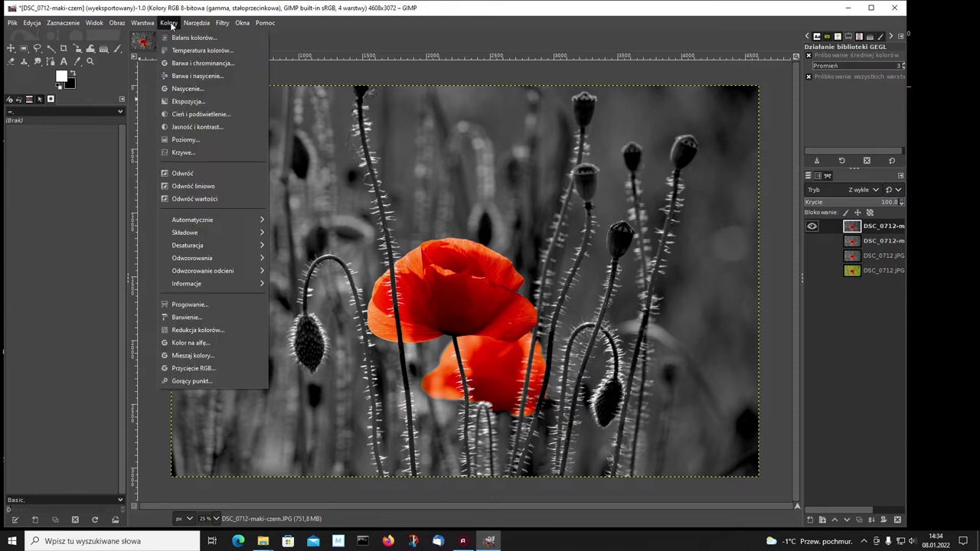
click(181, 63)
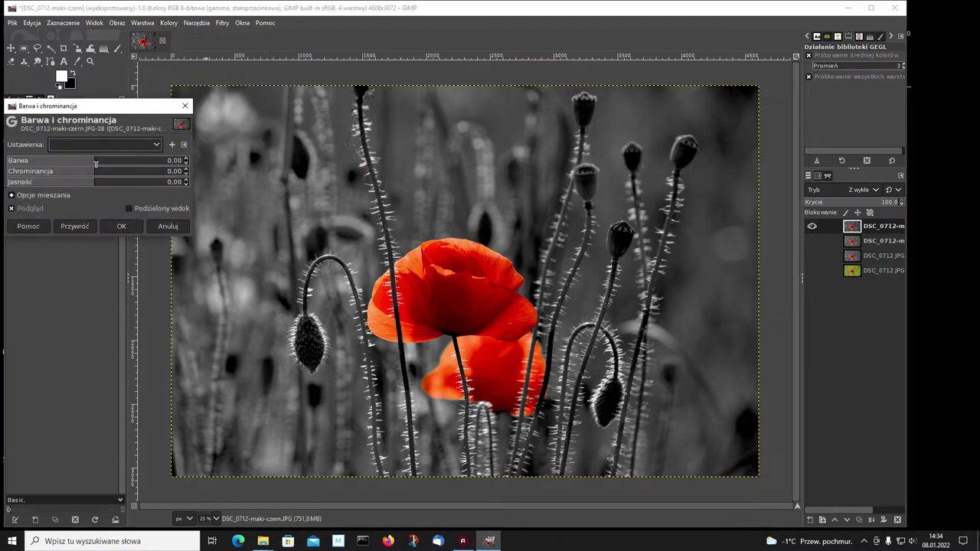
drag(93, 161, 76, 161)
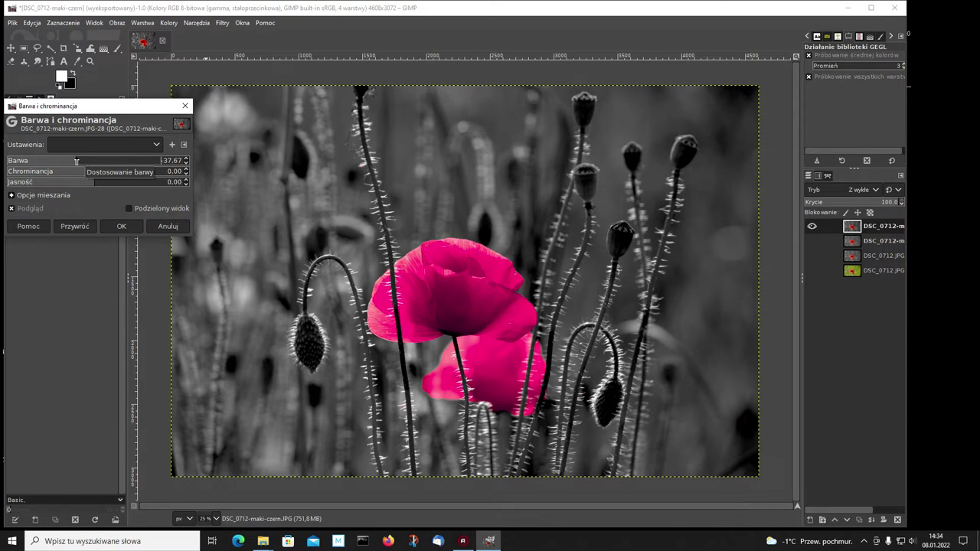
mouse_move(77, 162)
mouse_down()
mouse_move(2, 168)
mouse_move(148, 162)
mouse_up()
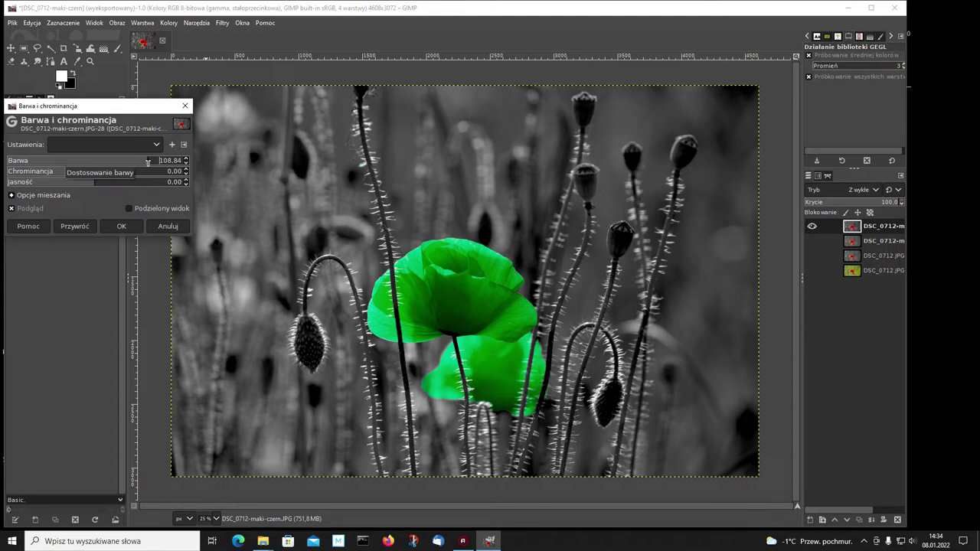
mouse_move(170, 162)
mouse_down()
mouse_move(185, 163)
mouse_move(110, 163)
mouse_up()
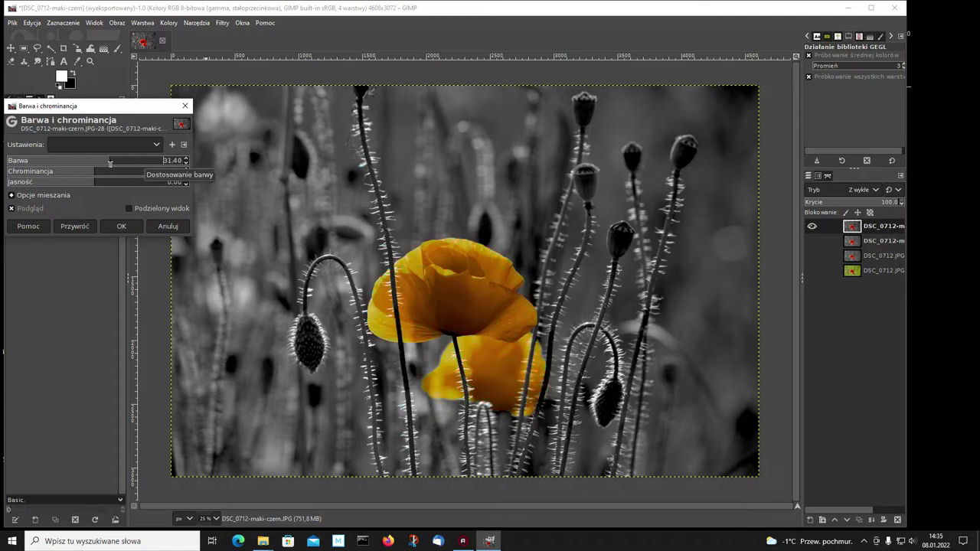
drag(110, 163, 28, 174)
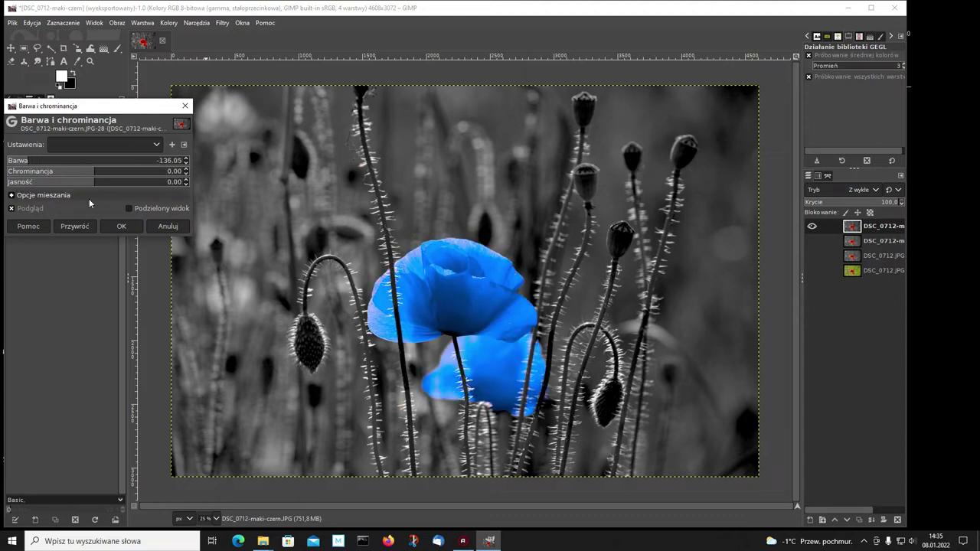
Leave the chroma near zero at about 0.58 and apply the Hue-Chroma change
drag(94, 171, 50, 173)
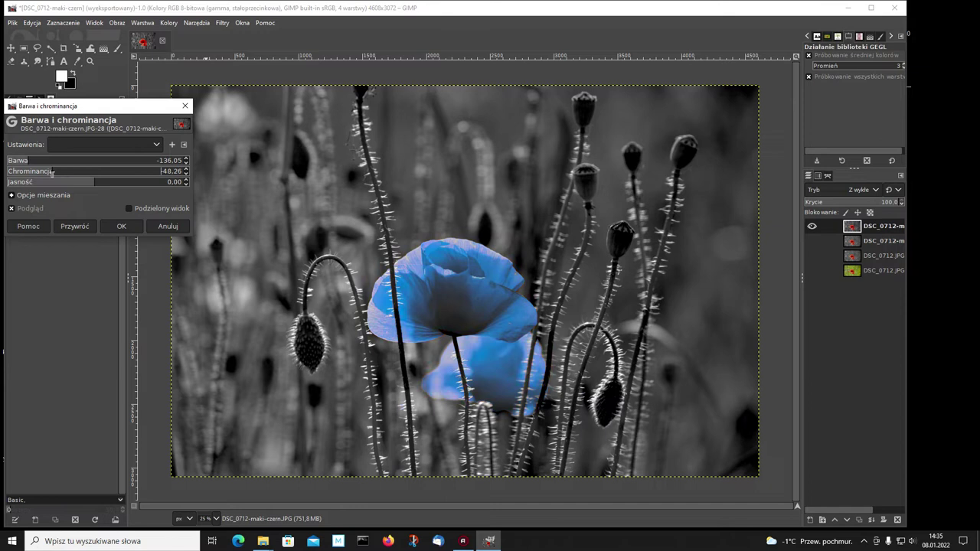
drag(51, 173, 89, 173)
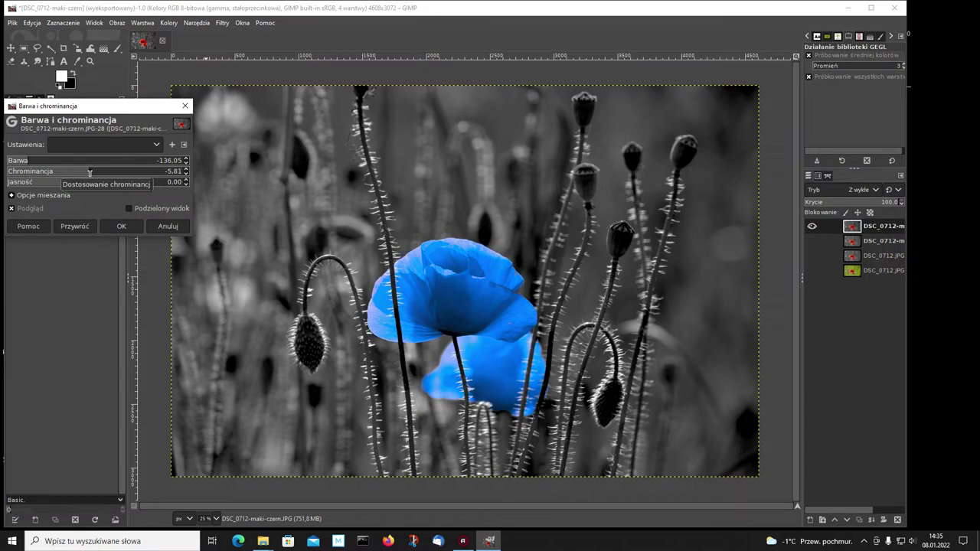
drag(90, 173, 129, 178)
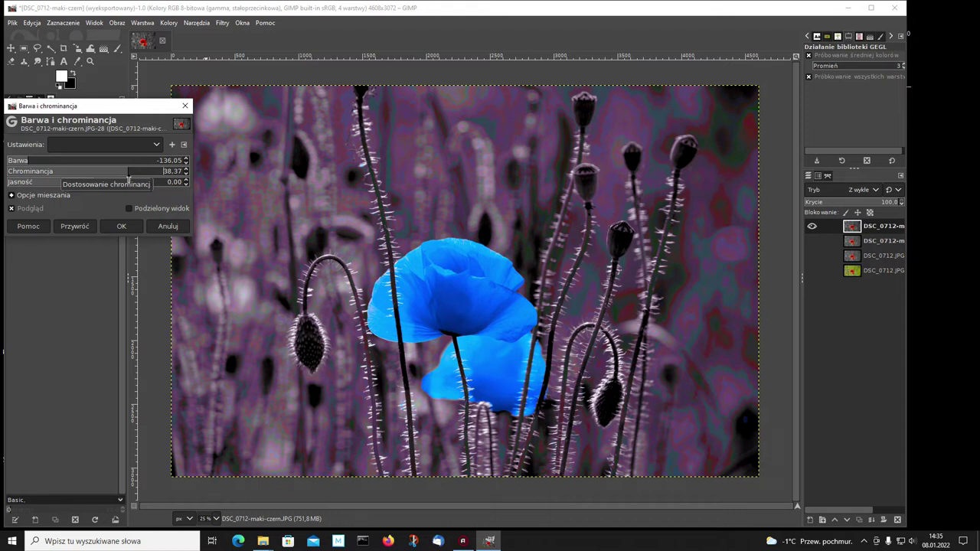
drag(128, 180, 134, 181)
drag(134, 180, 82, 181)
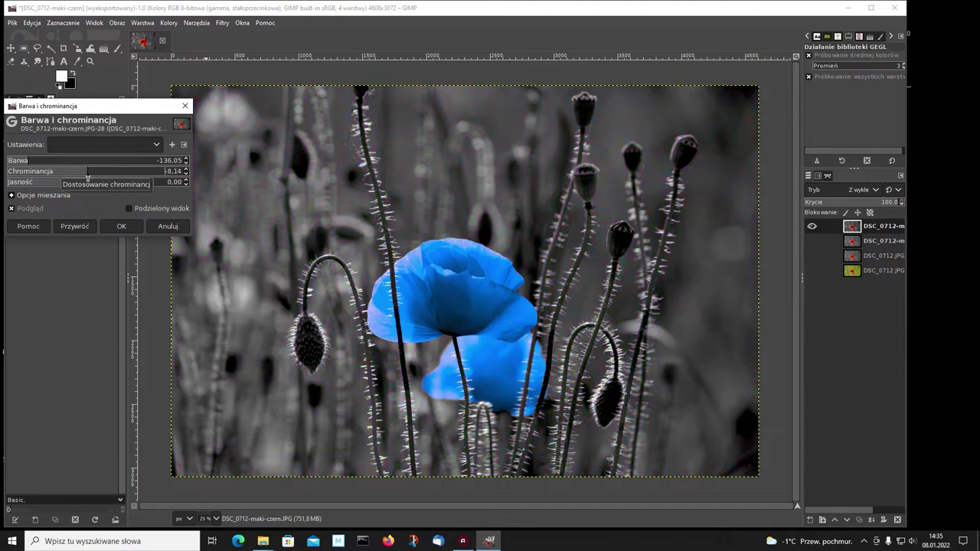
drag(82, 178, 95, 177)
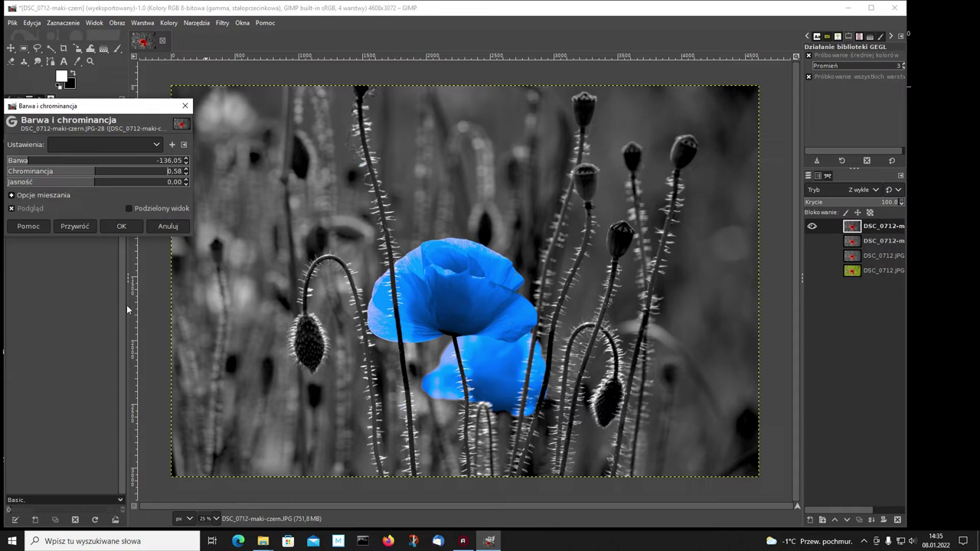
click(121, 226)
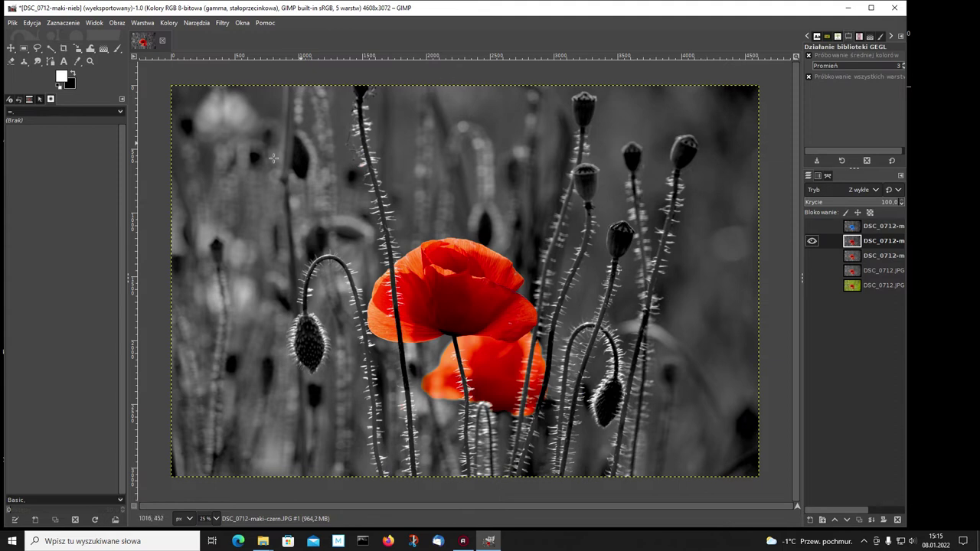
Emboss the poppy layer (azimuth 30, elevation 45, depth 20) and duplicate the red-poppy layer
click(222, 23)
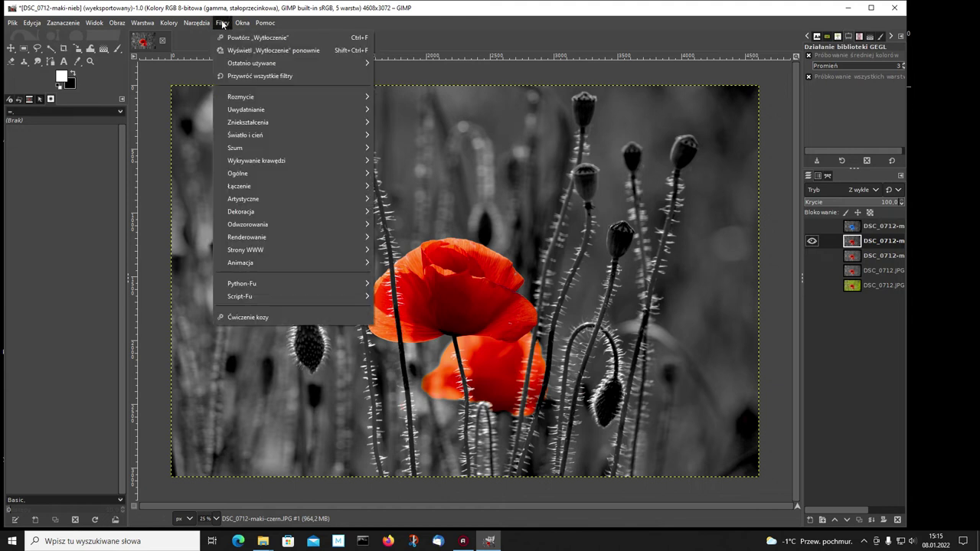
mouse_move(248, 123)
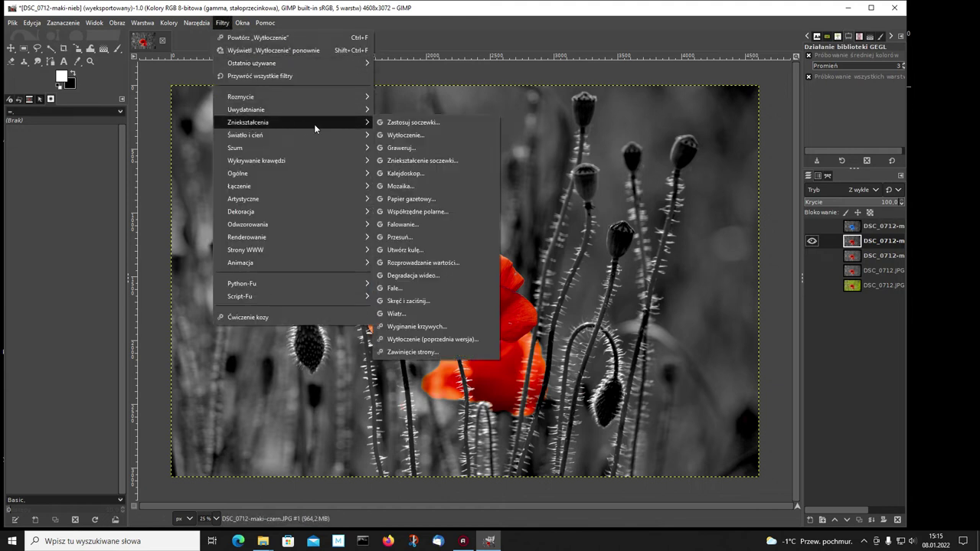
click(396, 136)
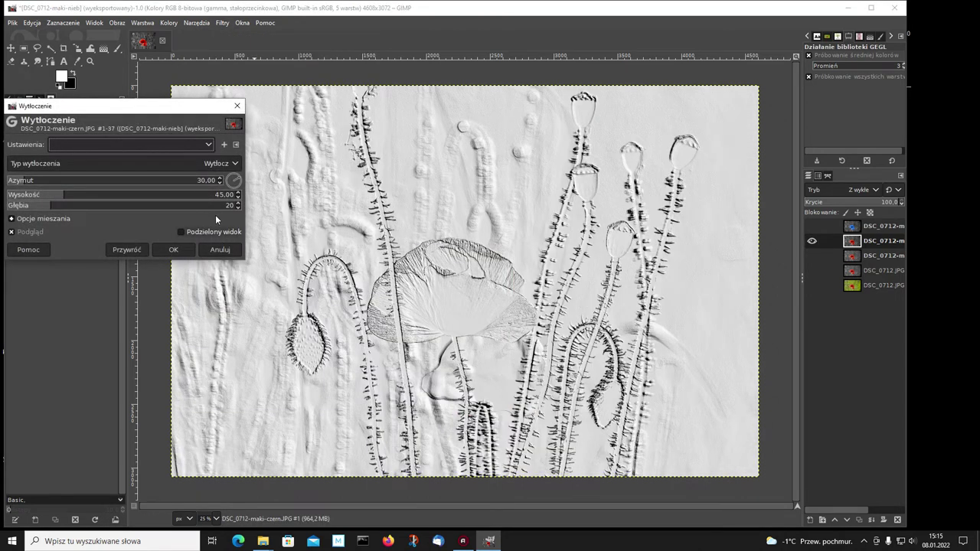
click(175, 249)
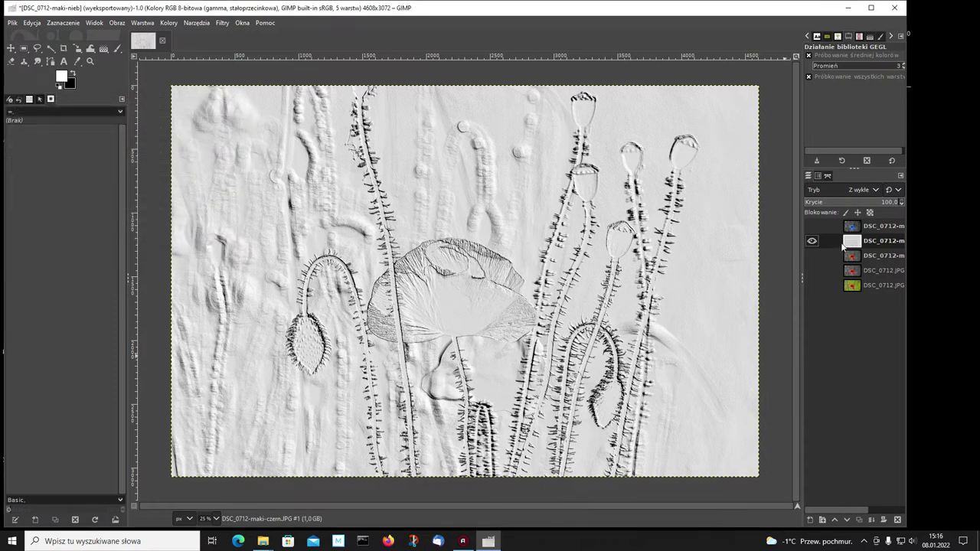
drag(851, 243, 545, 291)
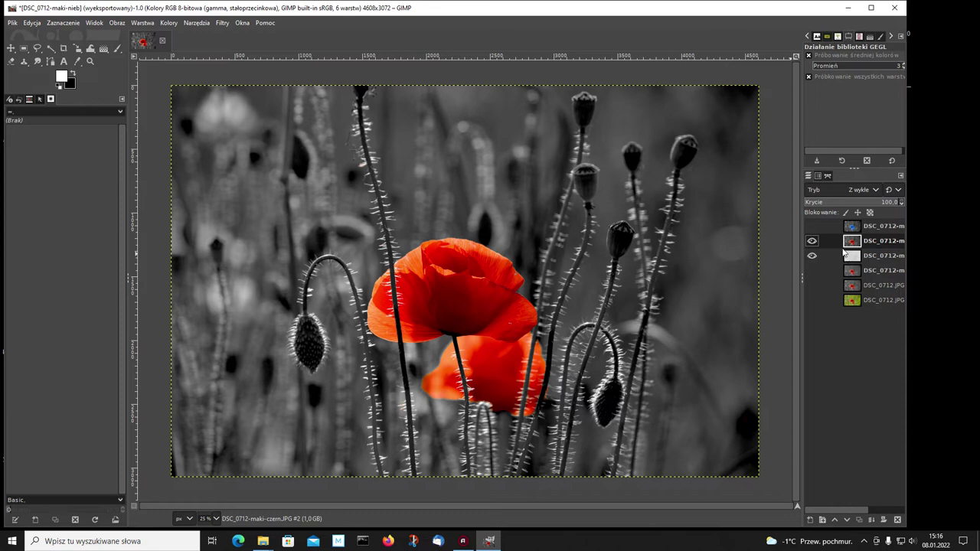
Add an alpha channel to the layer and move the embossed layer up one position
right_click(824, 235)
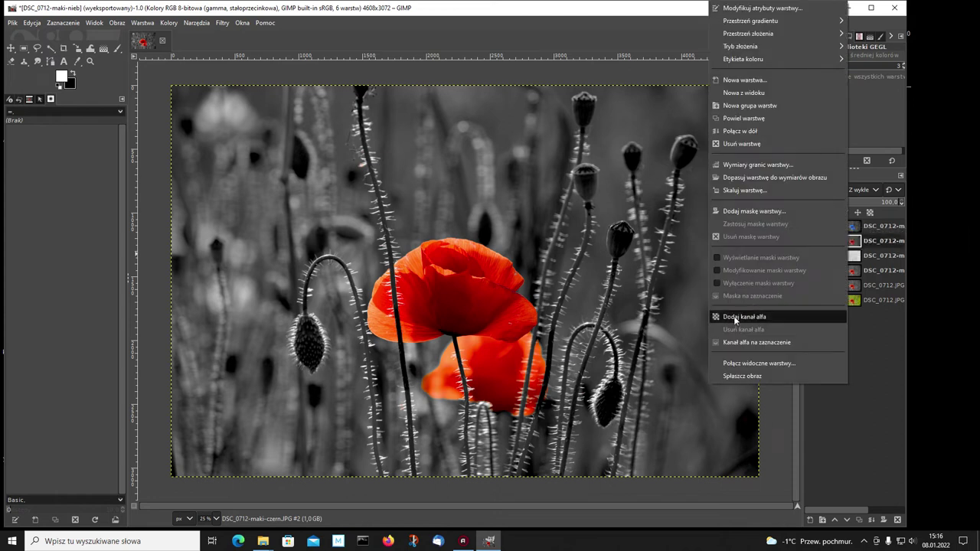
click(734, 320)
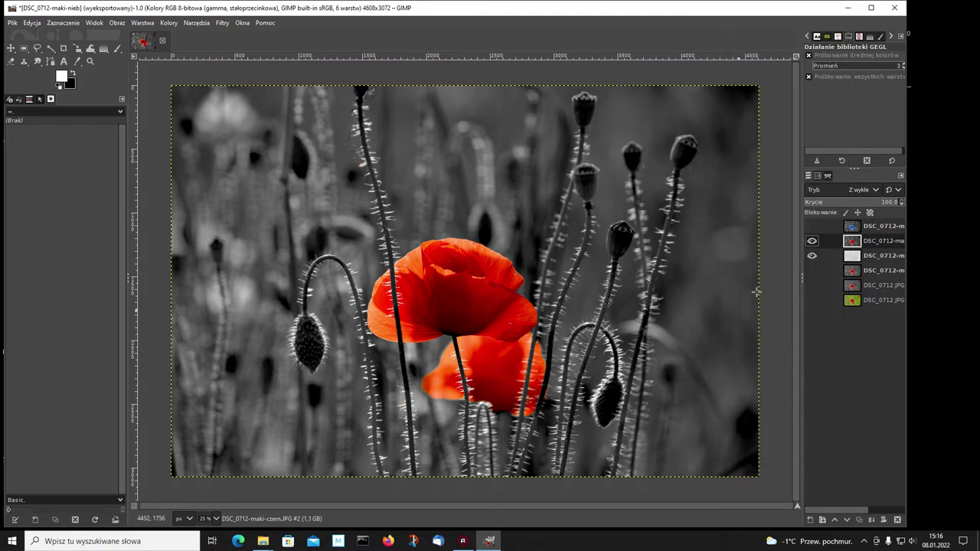
click(847, 258)
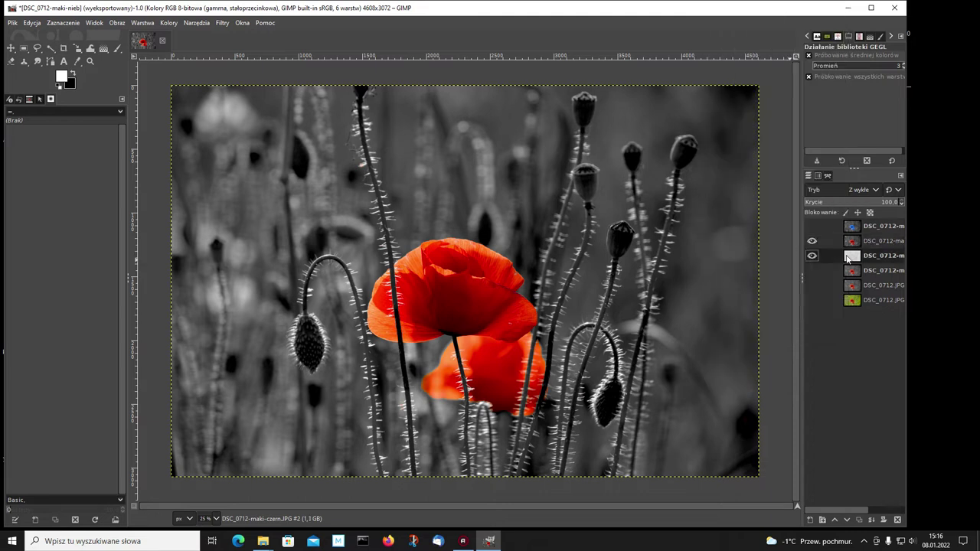
click(834, 519)
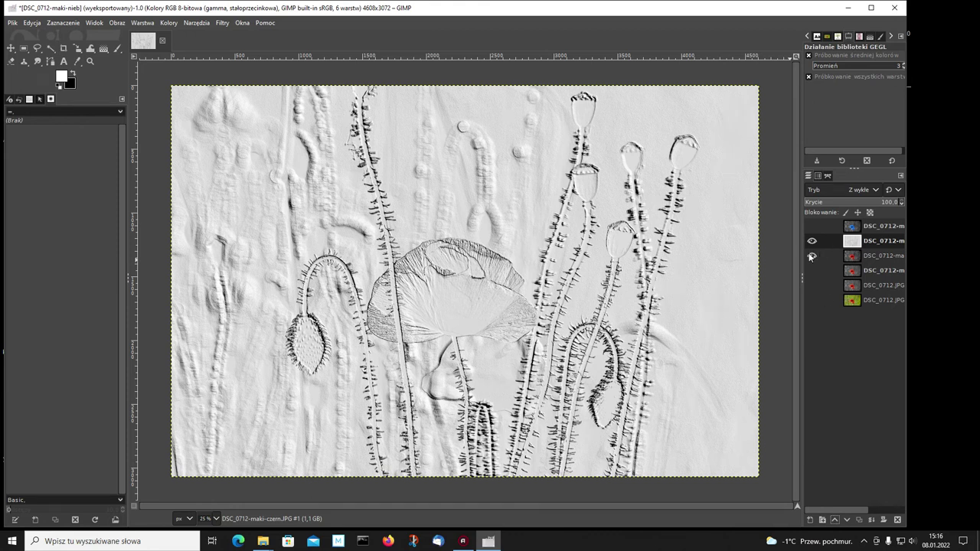
Try Żywe światło, Twarda mieszanka and Odejmowanie blend modes, lowering opacity to about 48.6
click(875, 191)
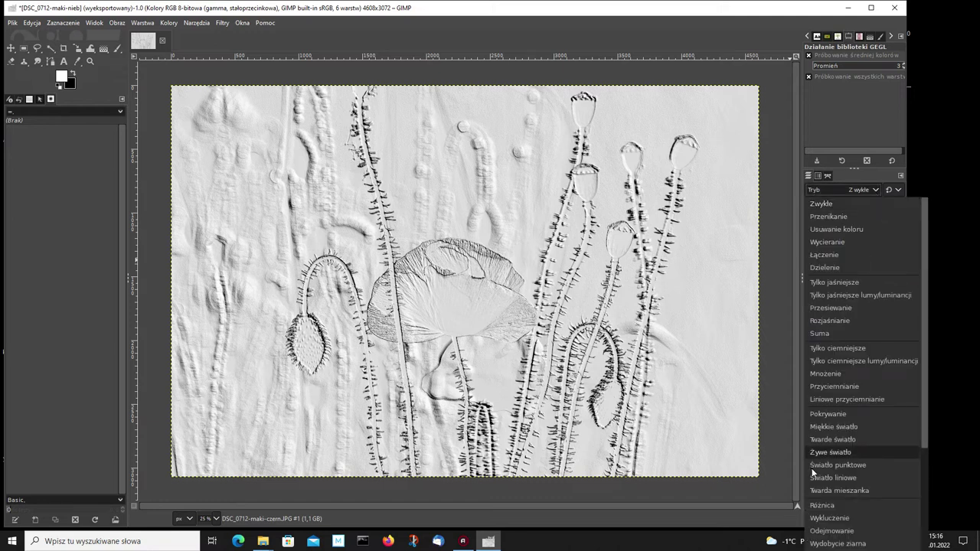
click(830, 452)
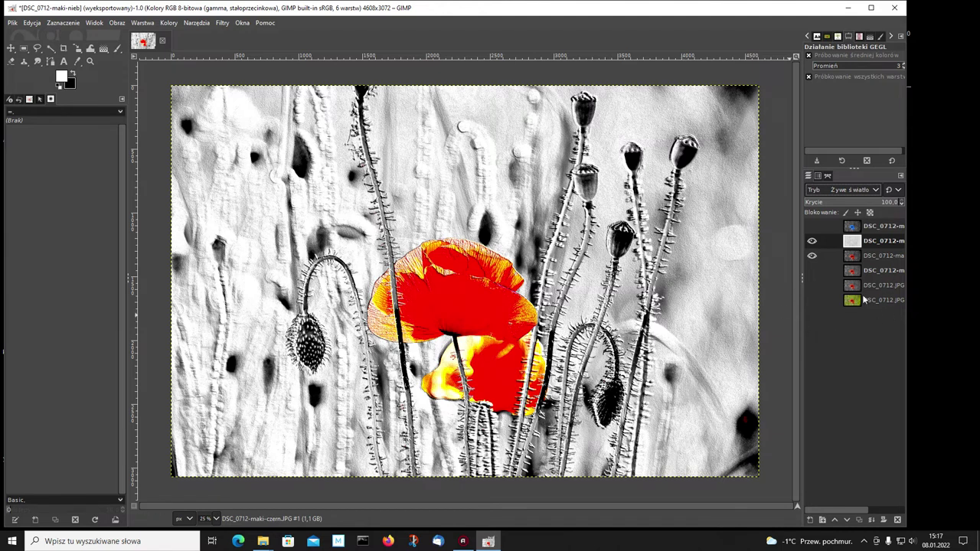
click(879, 192)
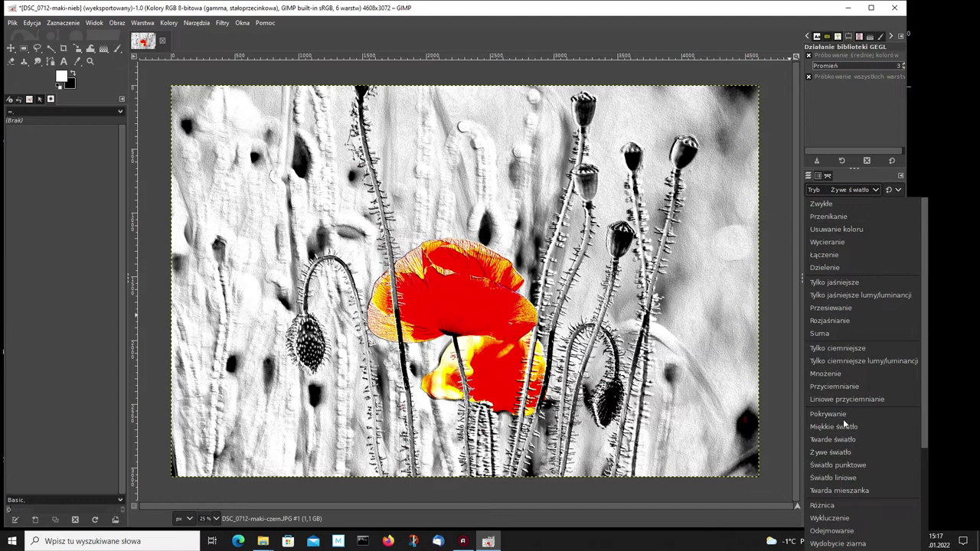
click(831, 491)
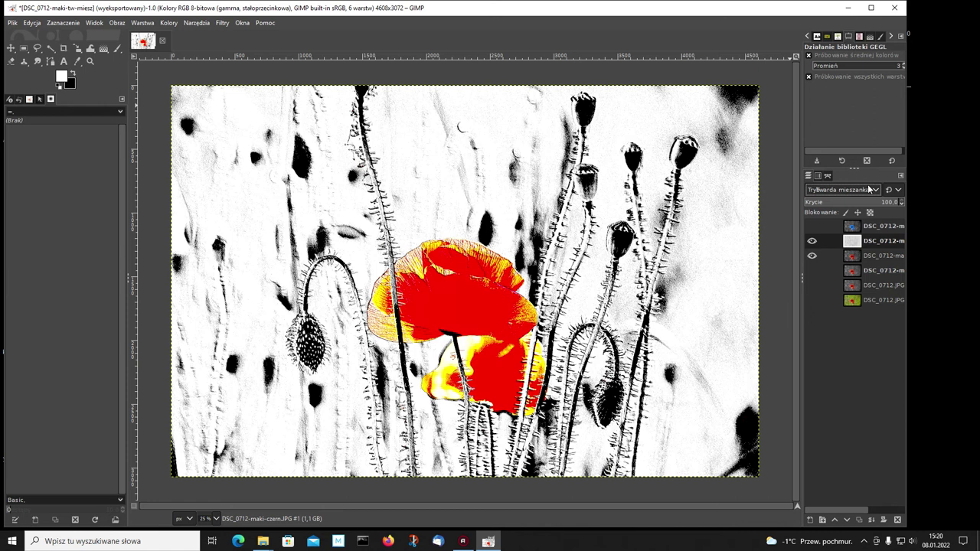
click(877, 191)
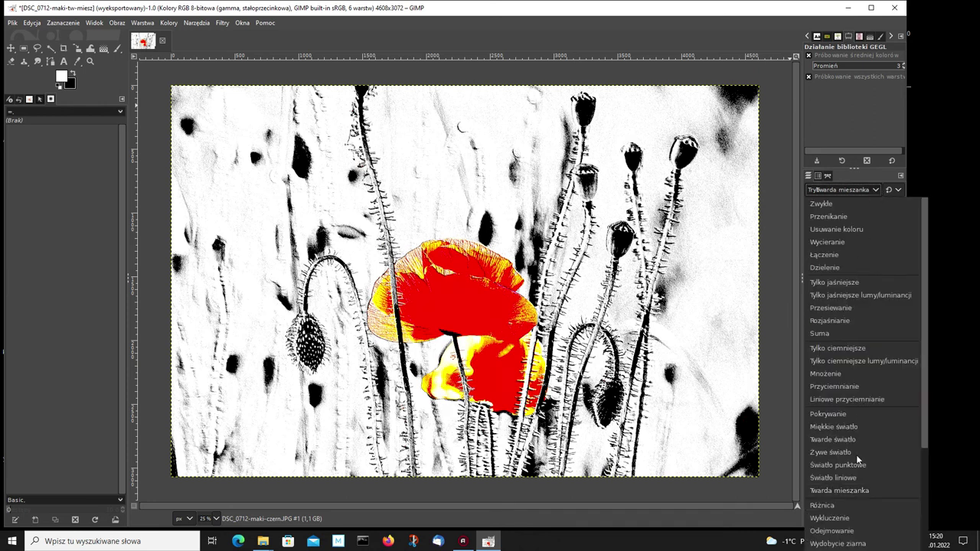
scroll(837, 464, down, 1)
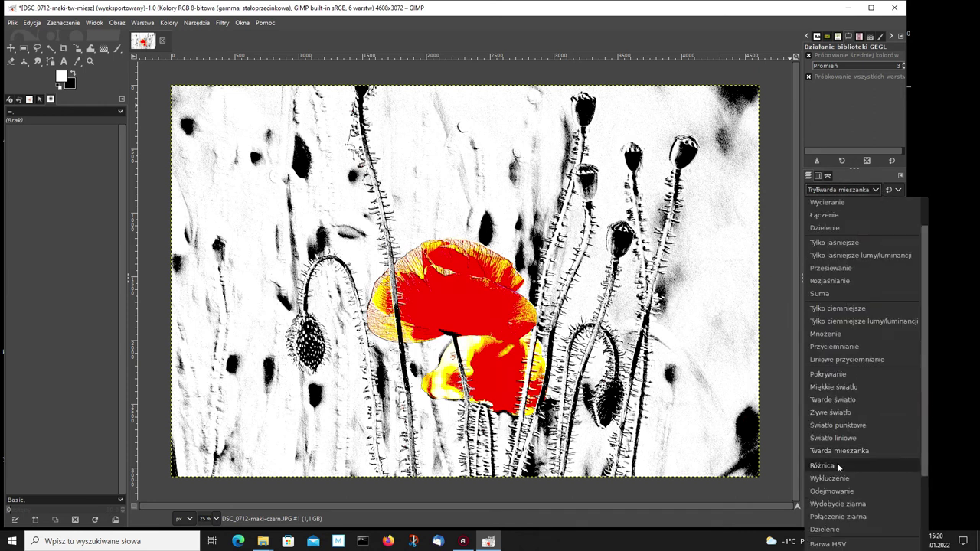
click(830, 490)
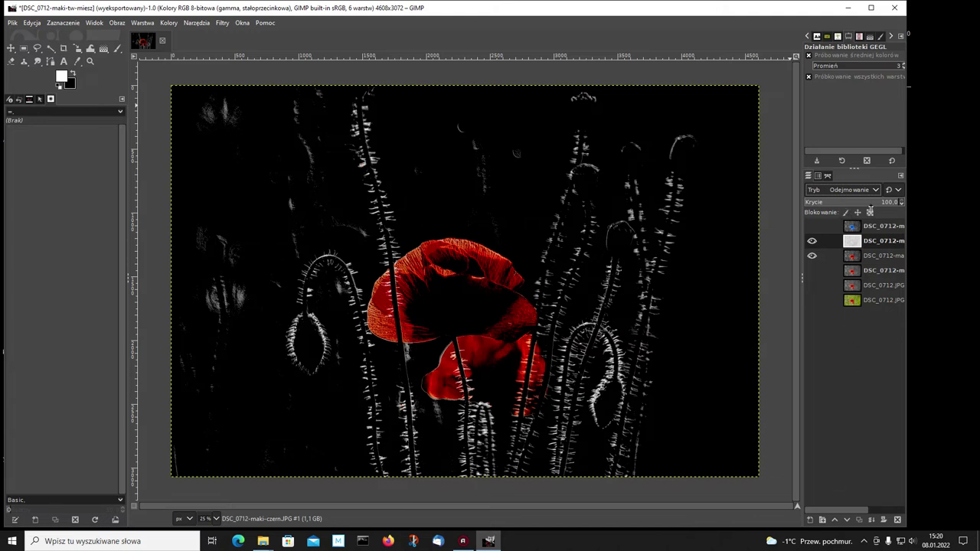
click(867, 201)
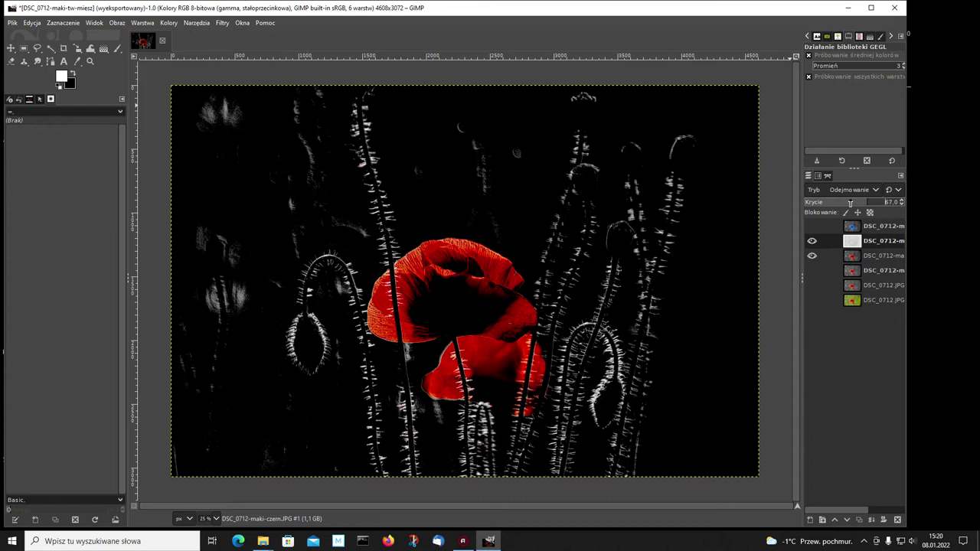
drag(867, 201, 833, 201)
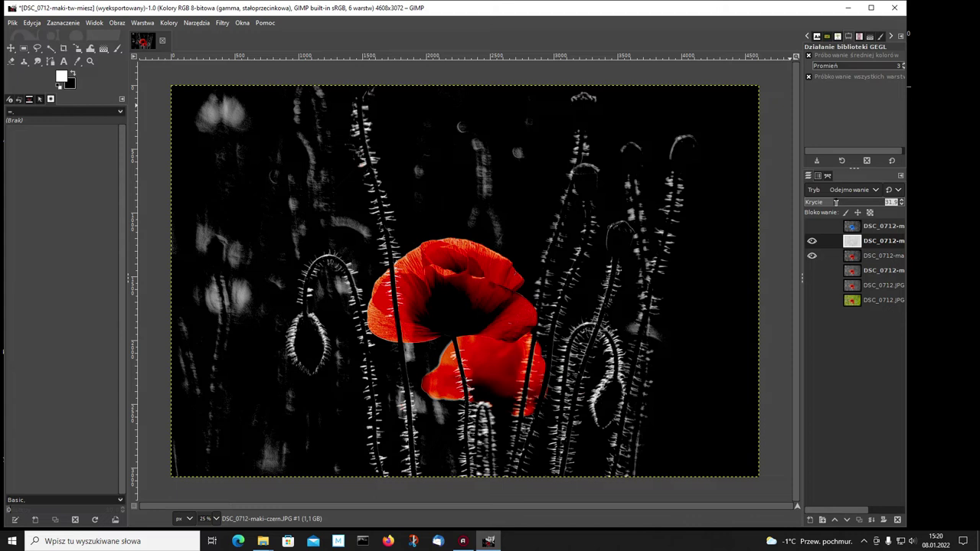
Try the Różnica blend mode, then settle on Dzielenie for the layer
click(876, 190)
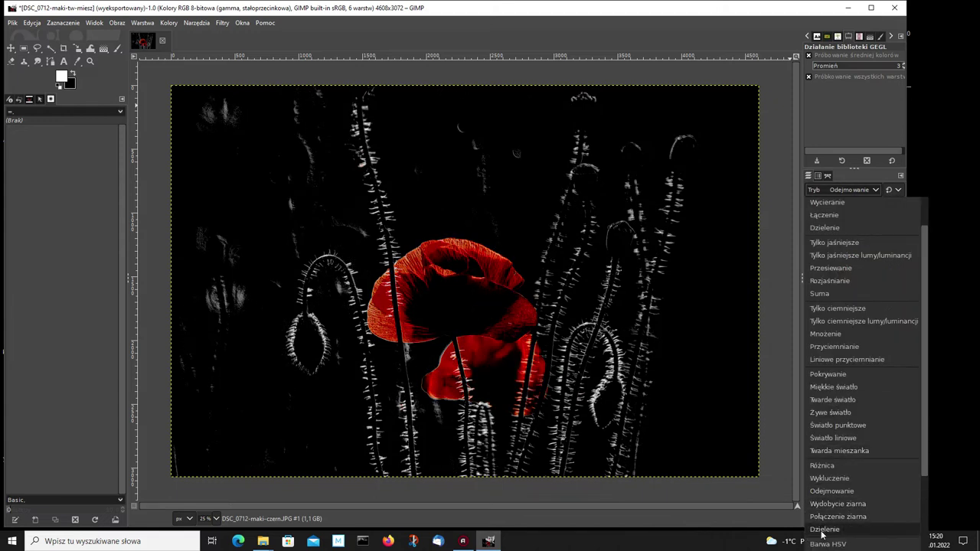
click(822, 466)
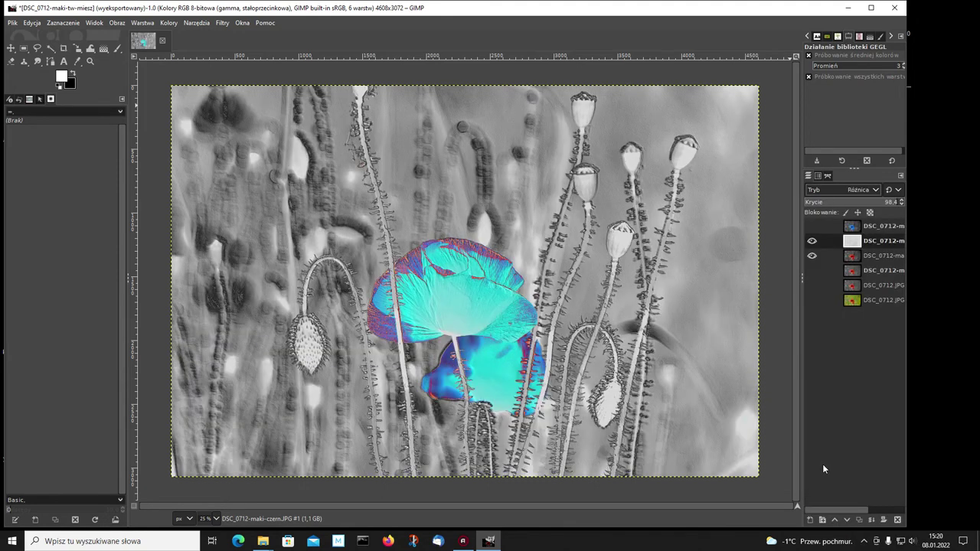
click(849, 191)
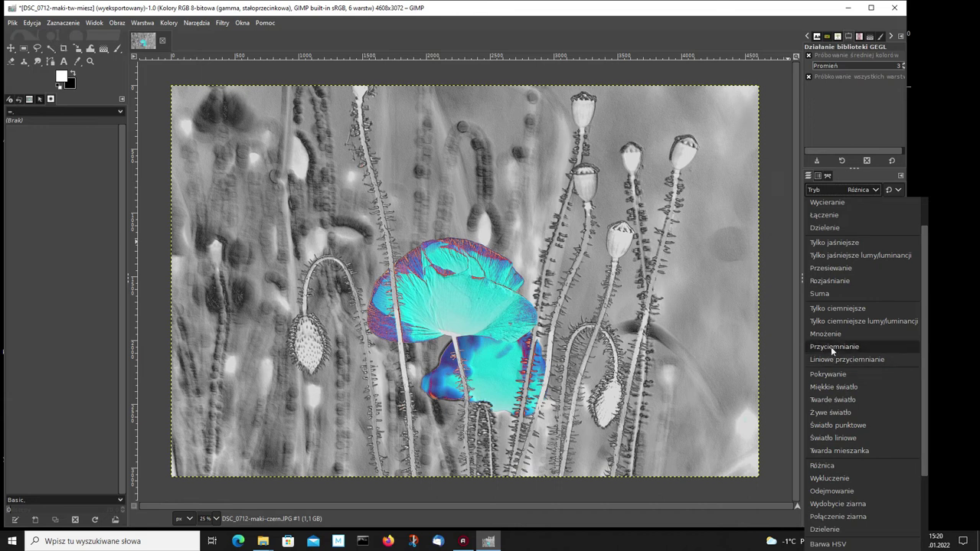
scroll(834, 382, down, 2)
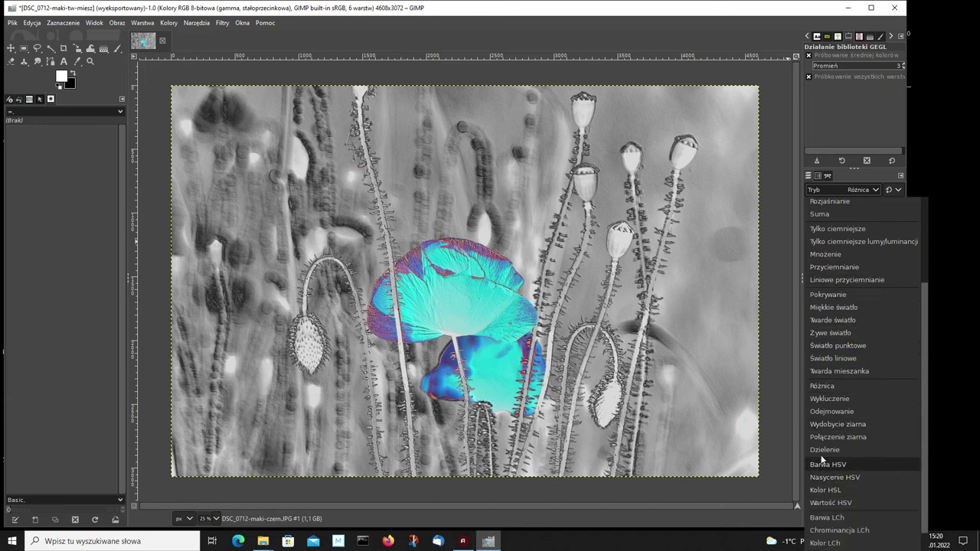
click(822, 449)
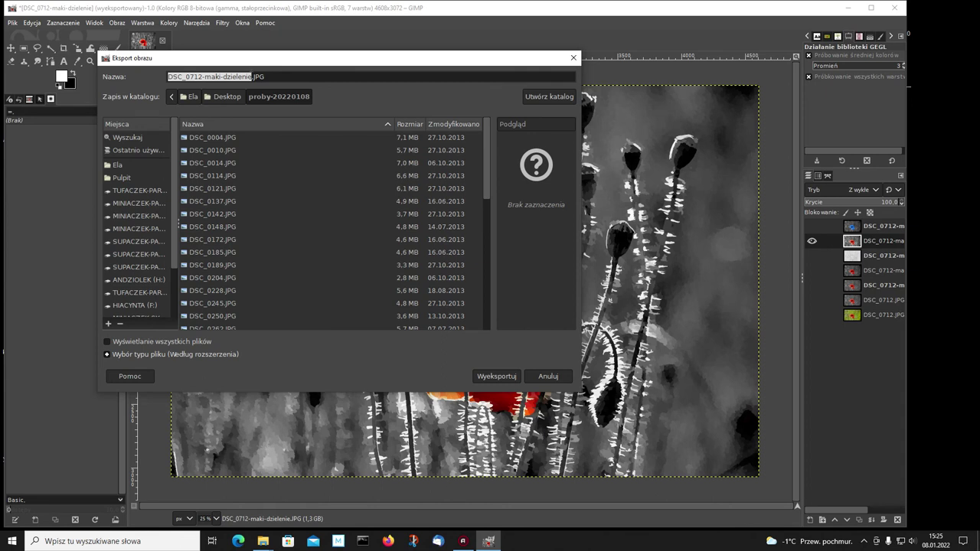
Replace 'dzielenie' with 'pik' in the file name and export as DSC_0712-maki-pik.JPG
click(253, 77)
key(BackSpace)
key(BackSpace)
key(BackSpace)
key(BackSpace)
key(BackSpace)
key(BackSpace)
key(BackSpace)
key(BackSpace)
key(BackSpace)
text(pi)
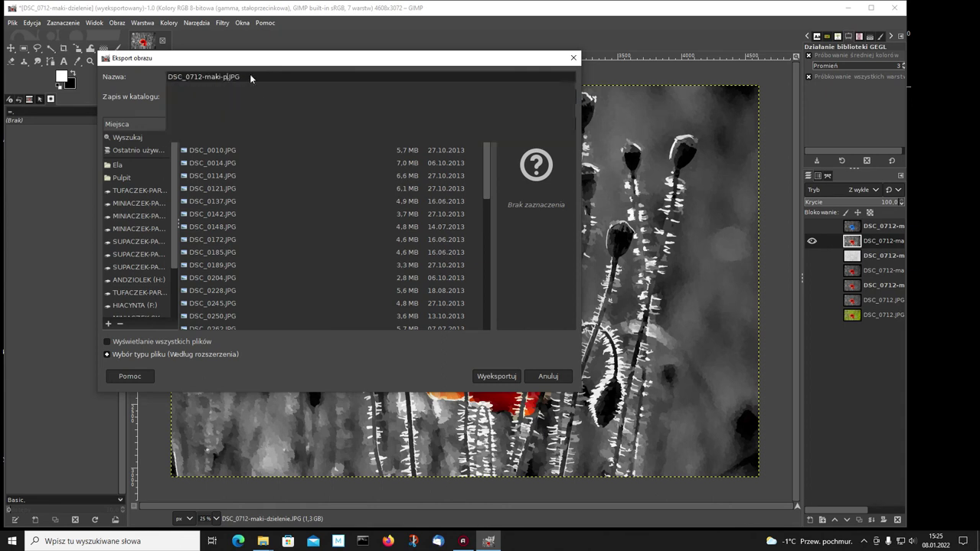
text(k)
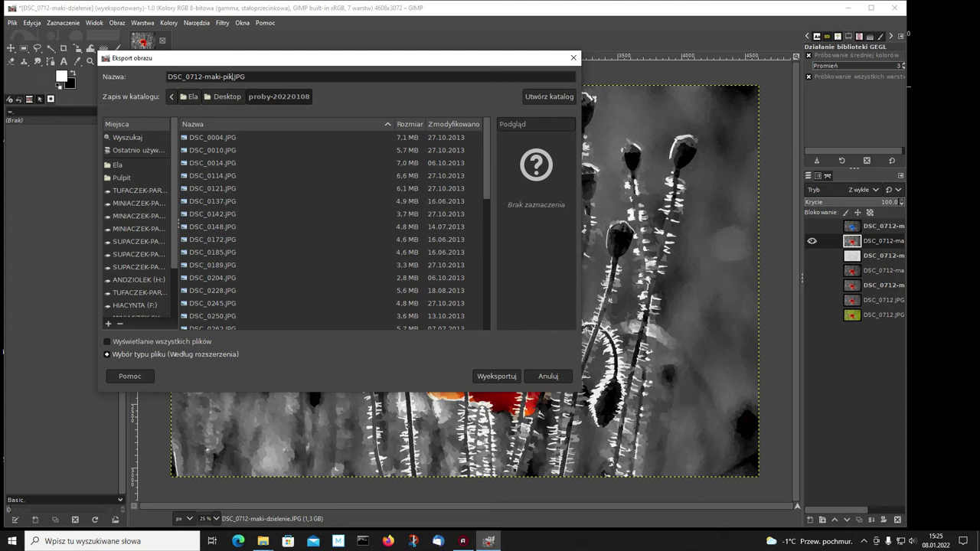
click(498, 375)
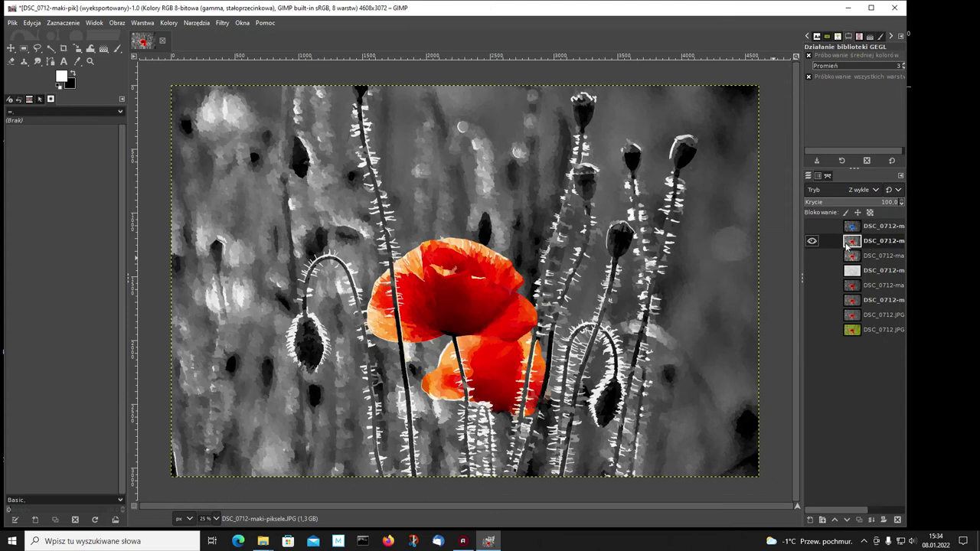
Apply the Mozaika distortion filter with its current settings, then undo it with Ctrl+Z
click(223, 26)
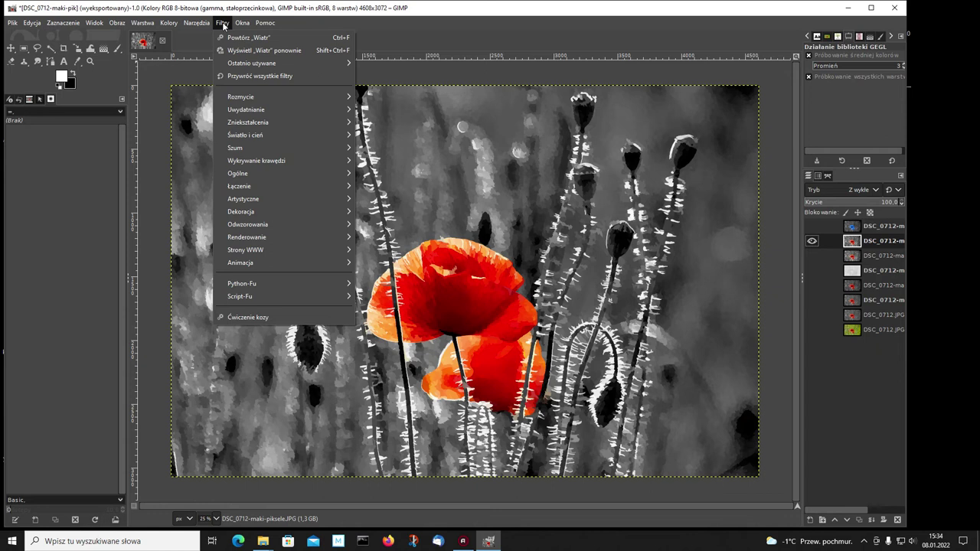
mouse_move(248, 122)
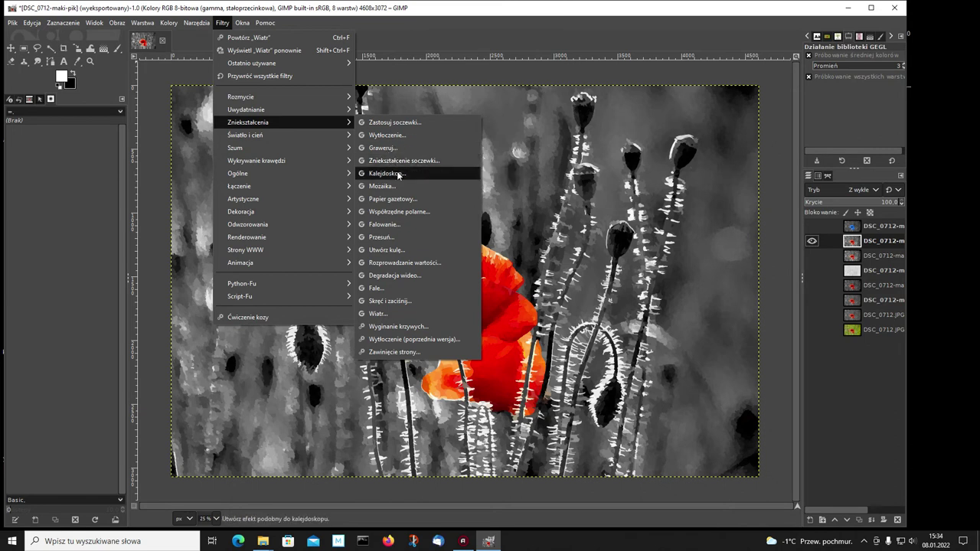
click(396, 186)
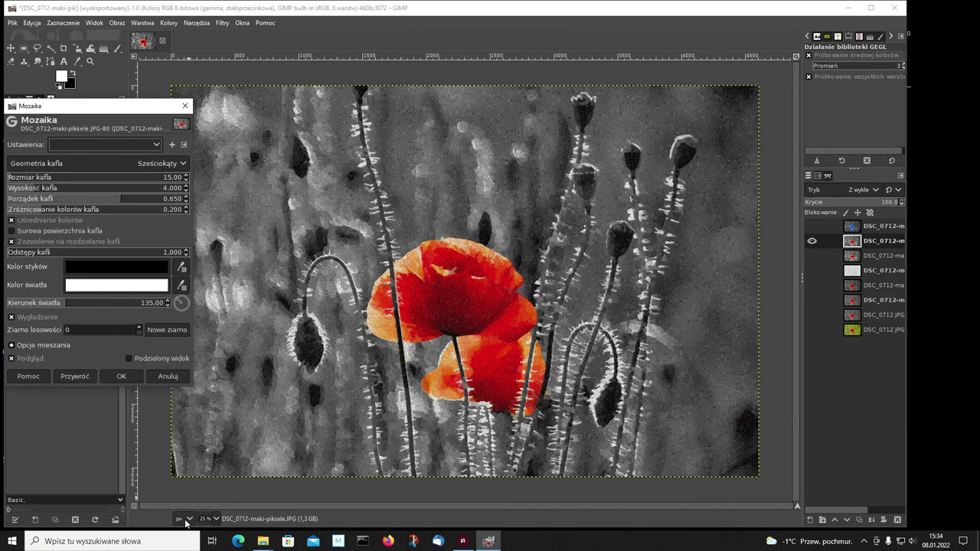
click(126, 376)
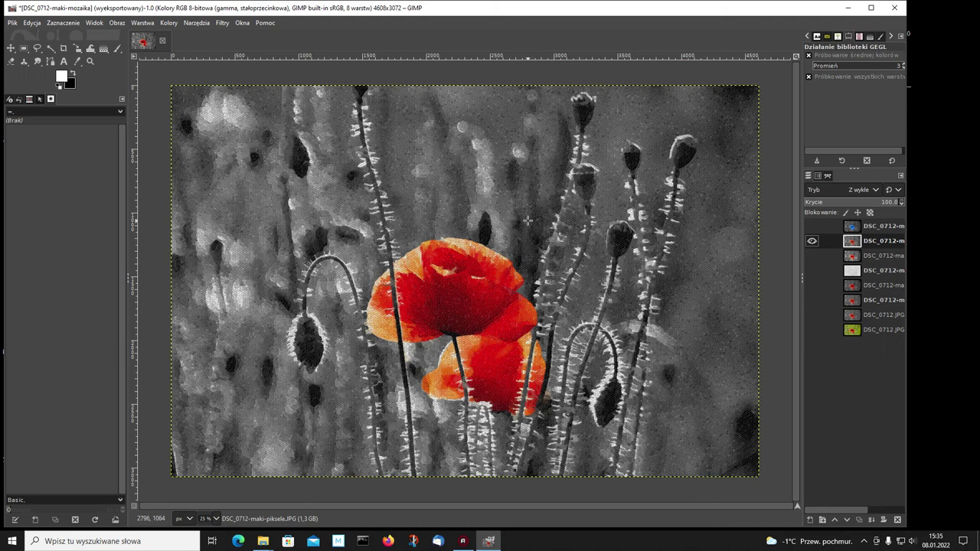
key(ctrl+z)
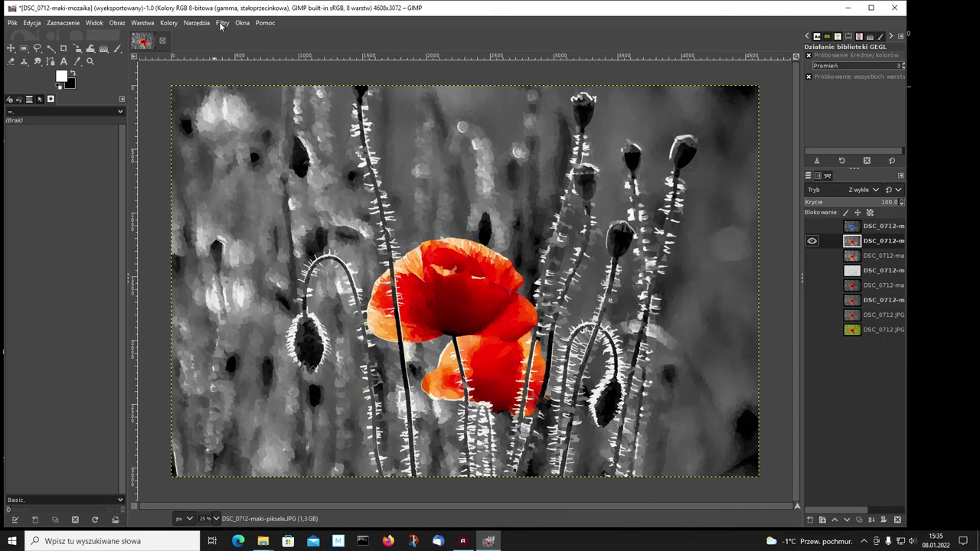
Open the Wiatr distortion filter and raise its strength (Siła) to 39
click(221, 24)
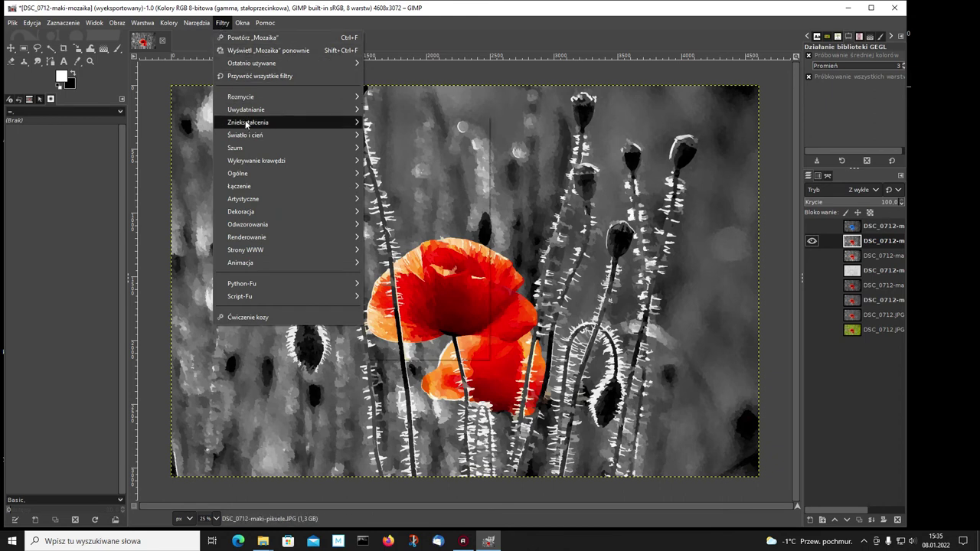
mouse_move(248, 123)
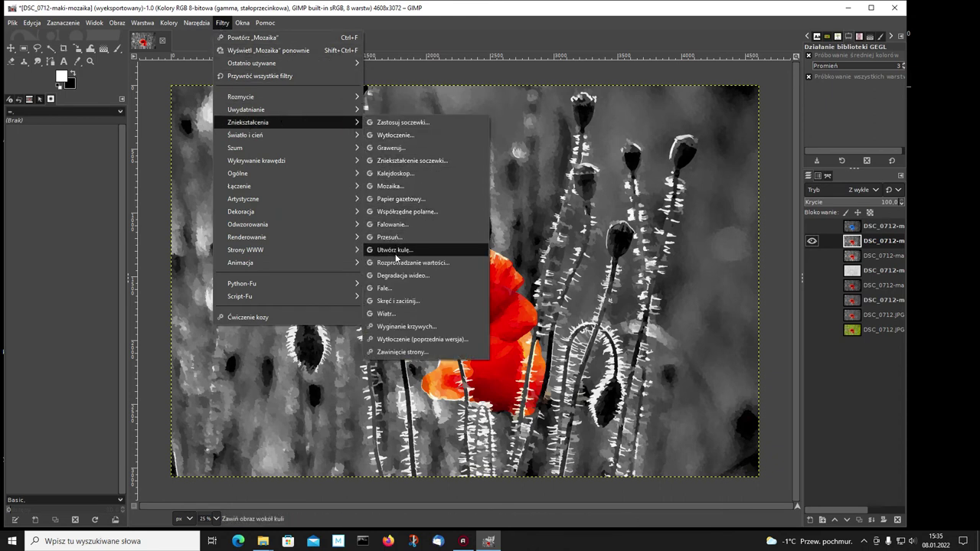
click(389, 313)
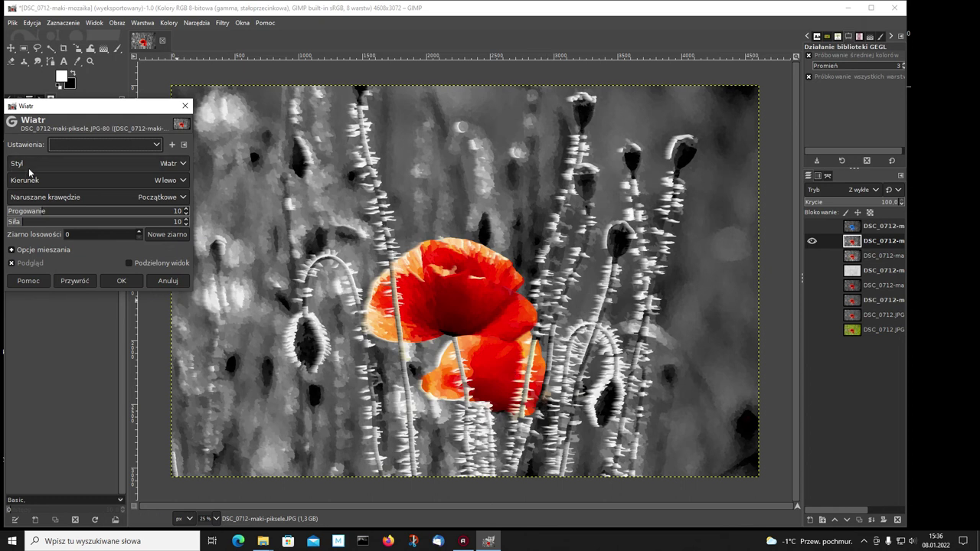
click(25, 222)
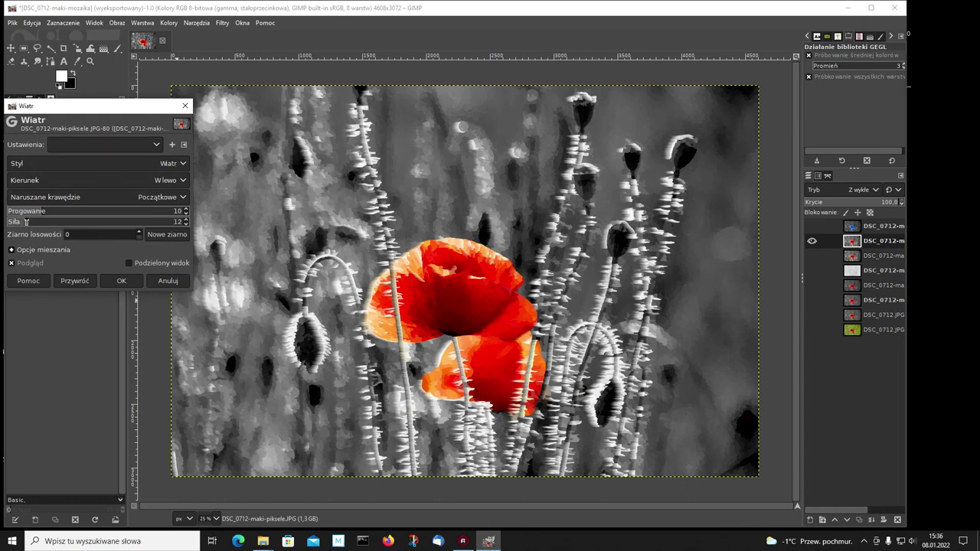
drag(25, 222, 74, 222)
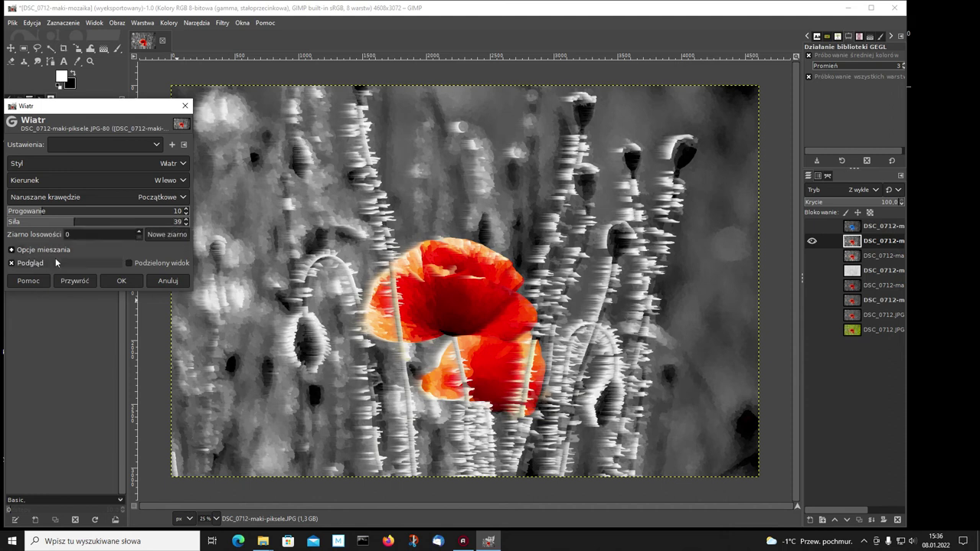
Set the wind direction to W prawo after briefly trying downward
click(184, 181)
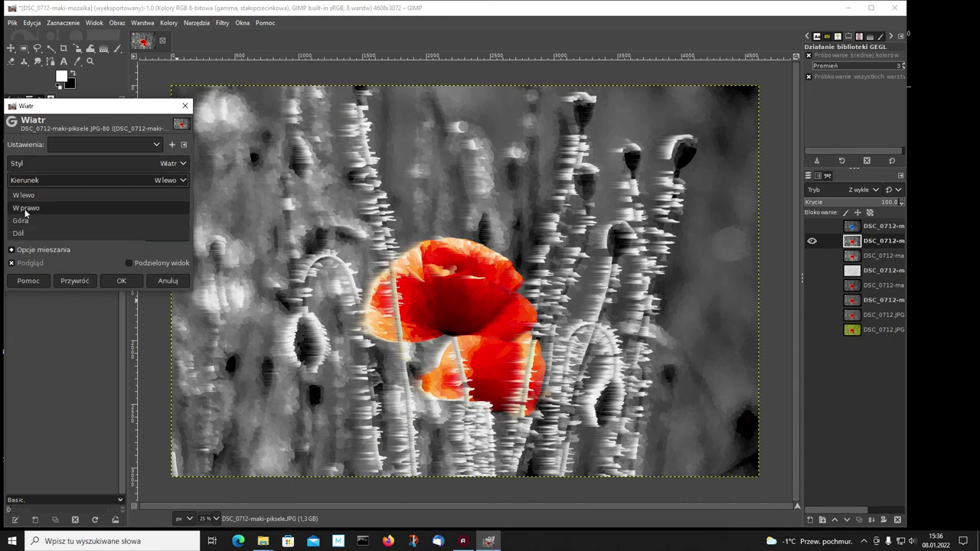
click(25, 208)
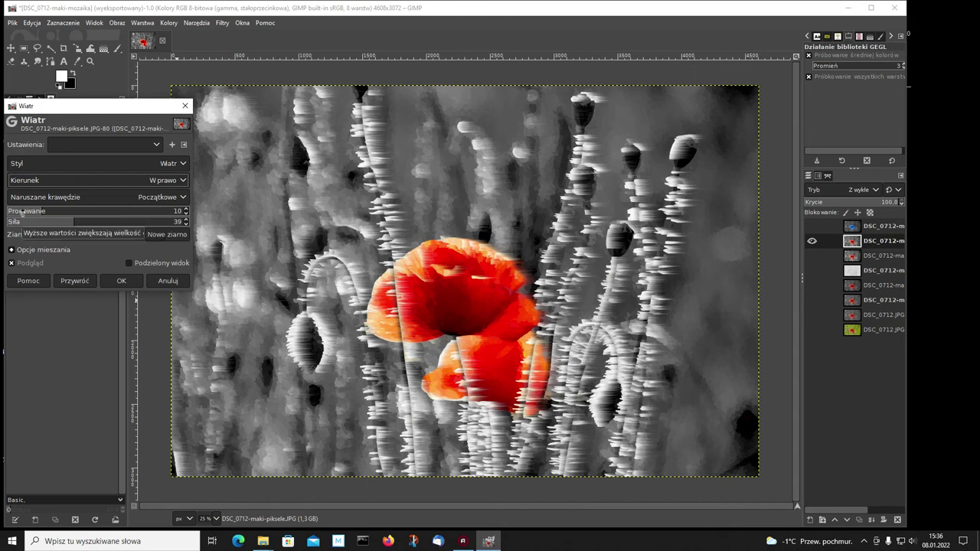
click(182, 181)
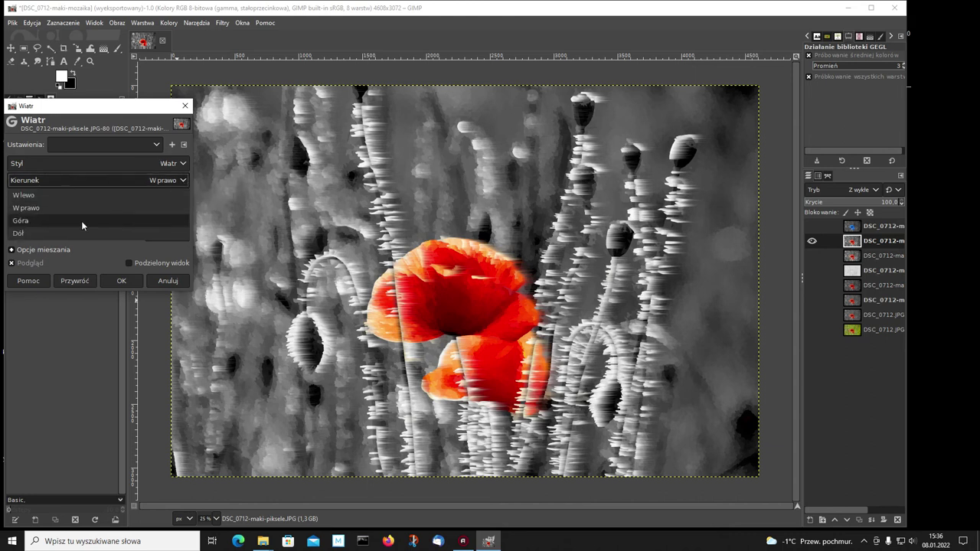
click(27, 231)
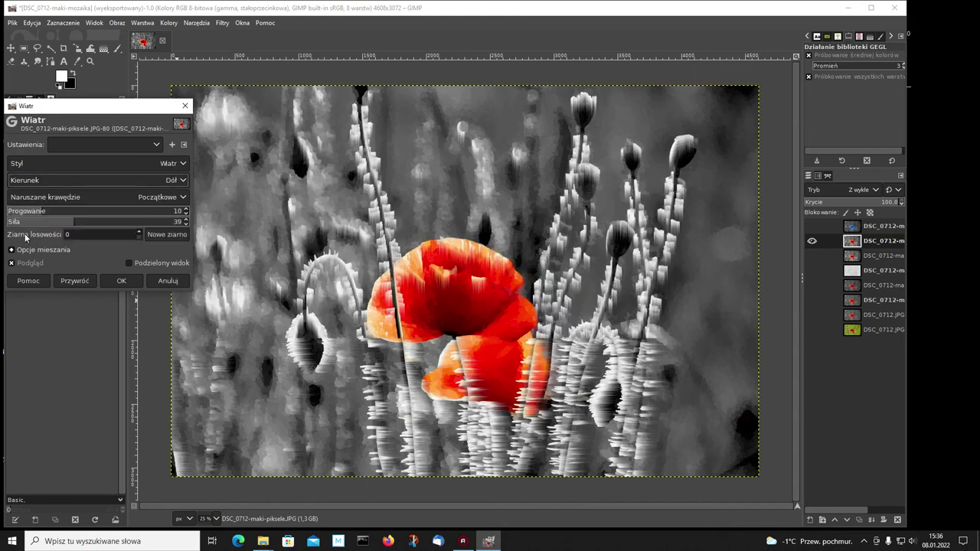
click(183, 181)
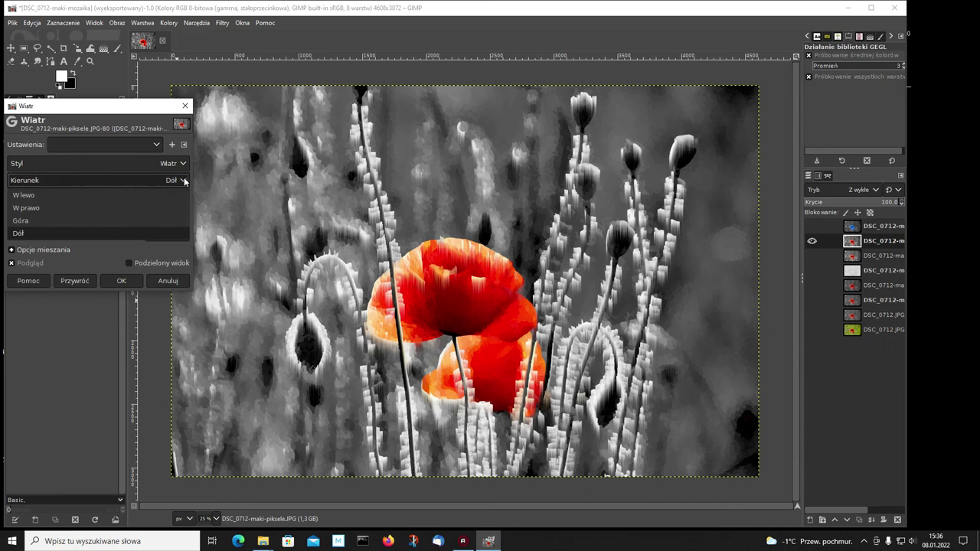
click(25, 208)
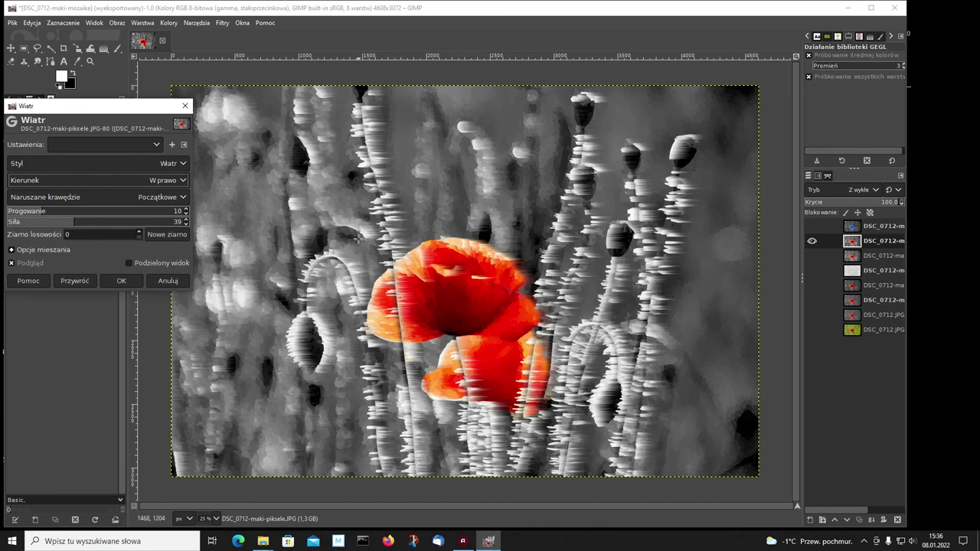
Compare the Podmuch wind style, then switch the style back to Wiatr
click(183, 164)
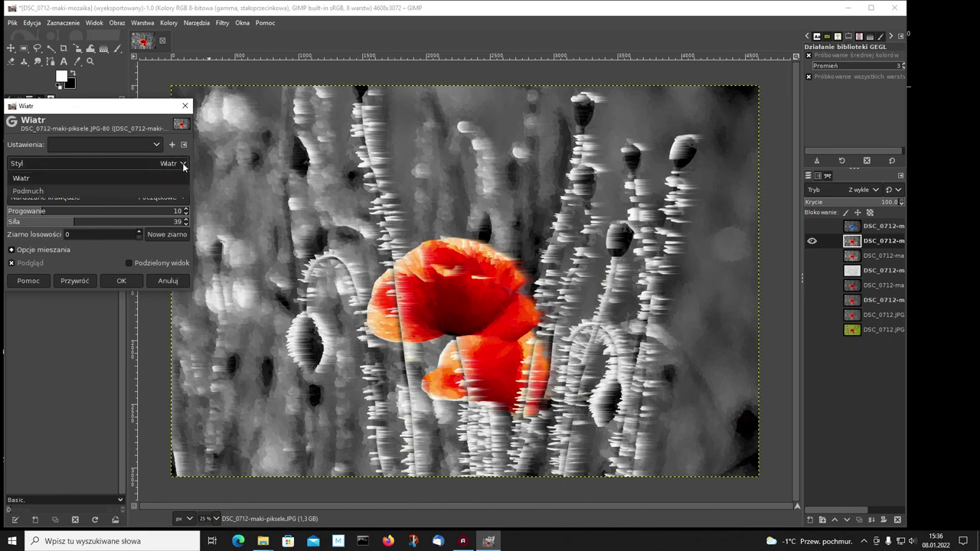
click(29, 191)
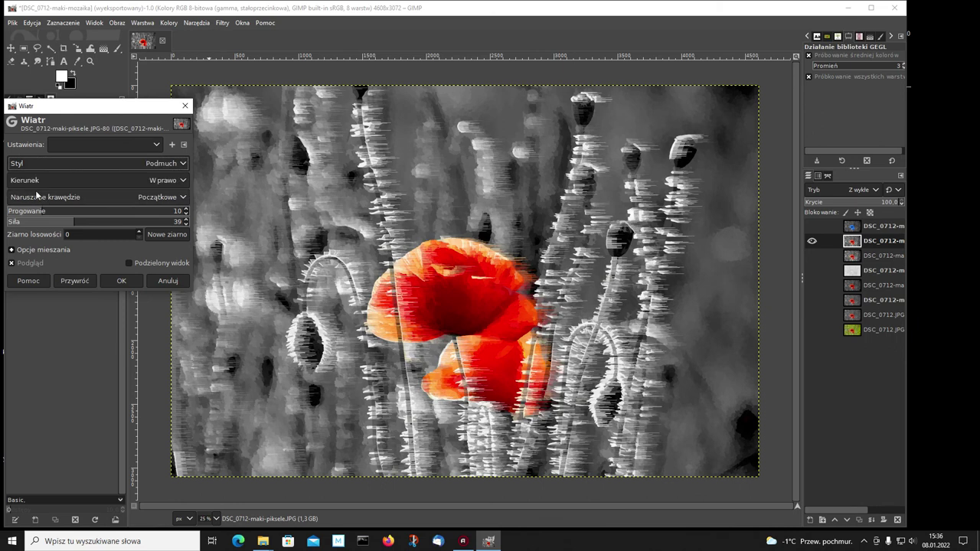
click(184, 165)
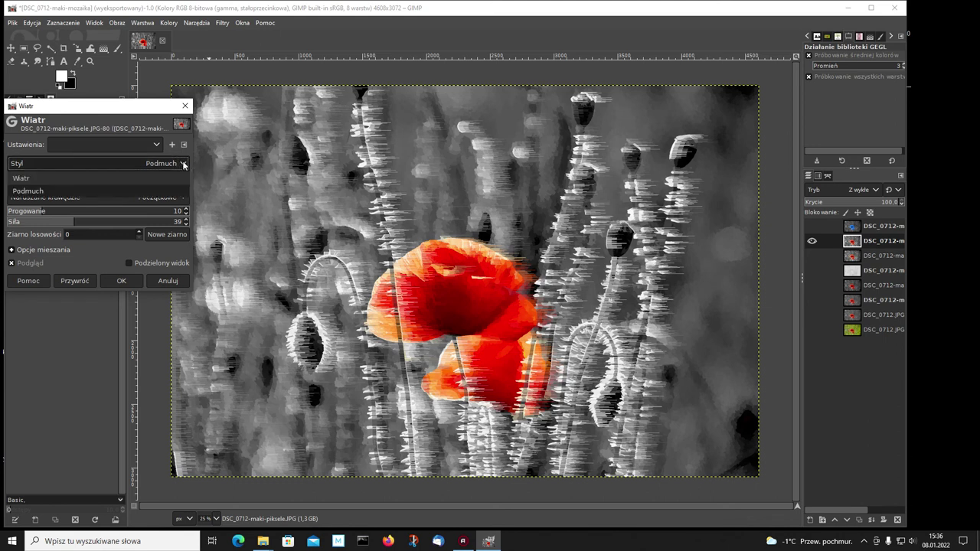
click(184, 165)
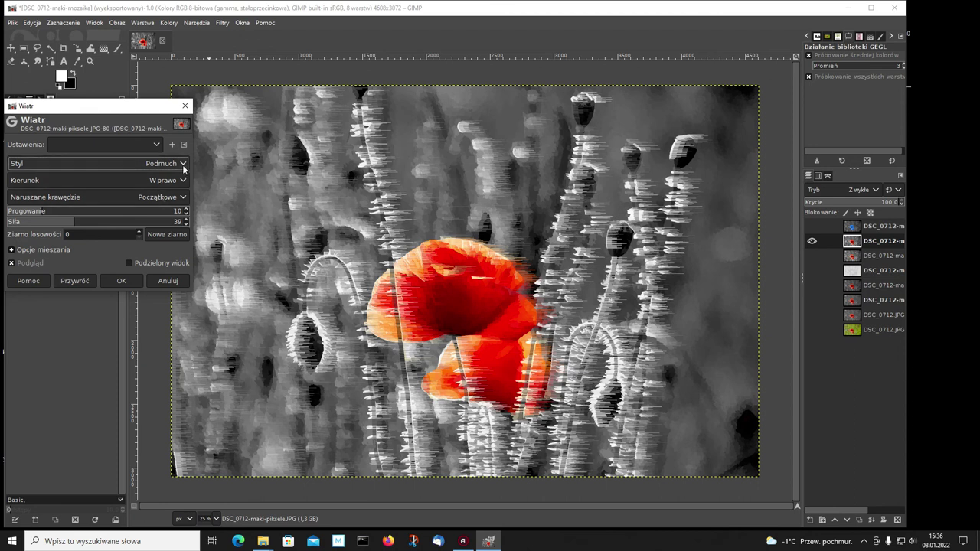
click(184, 165)
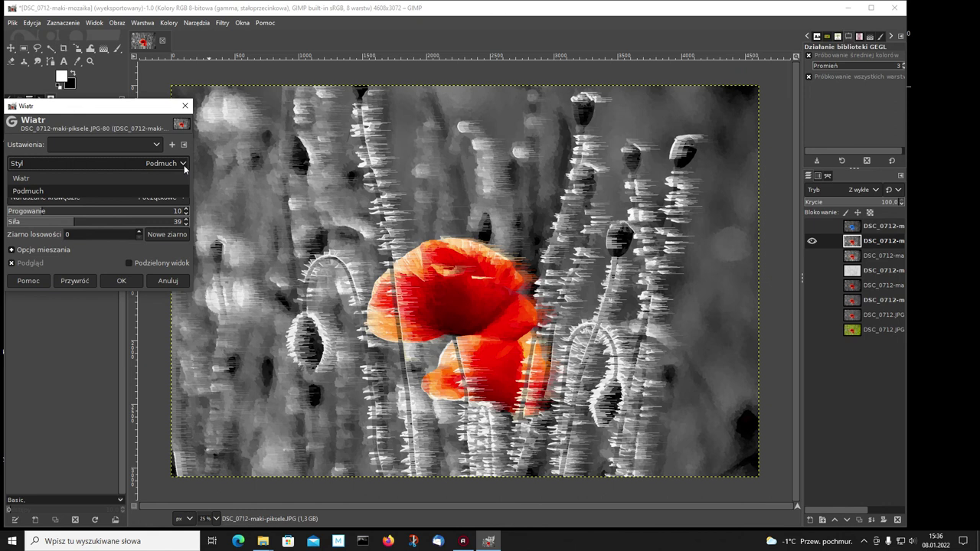
click(175, 178)
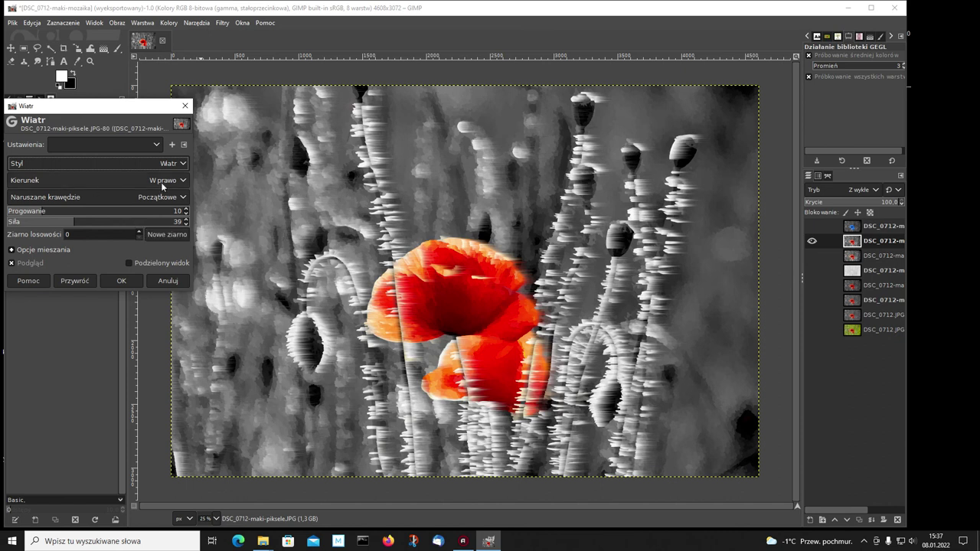